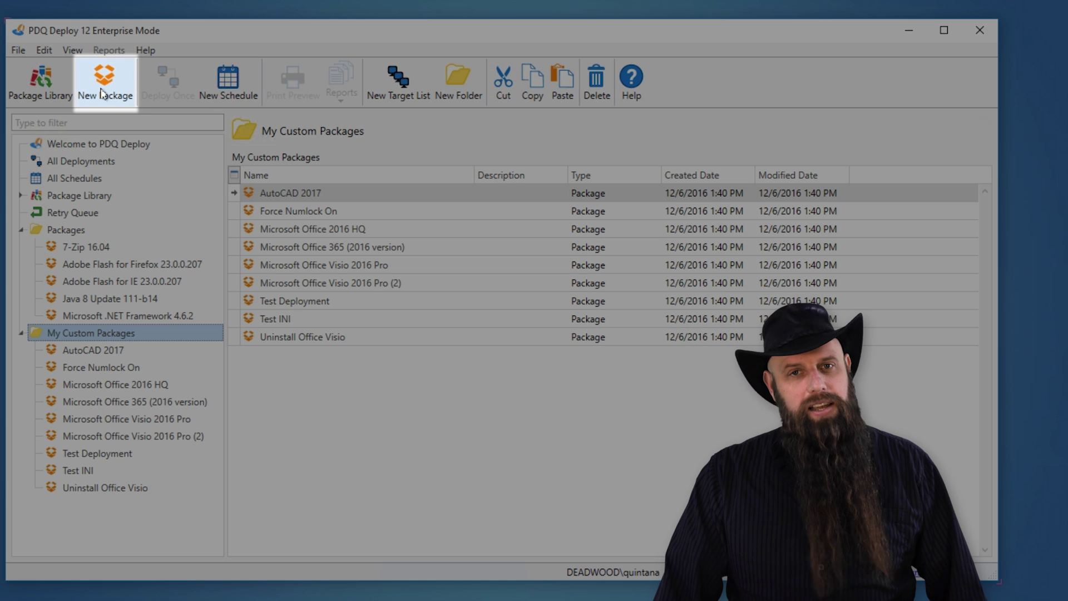
- Create a new package and name it "Silverlight 5.2"
left_click(102, 93)
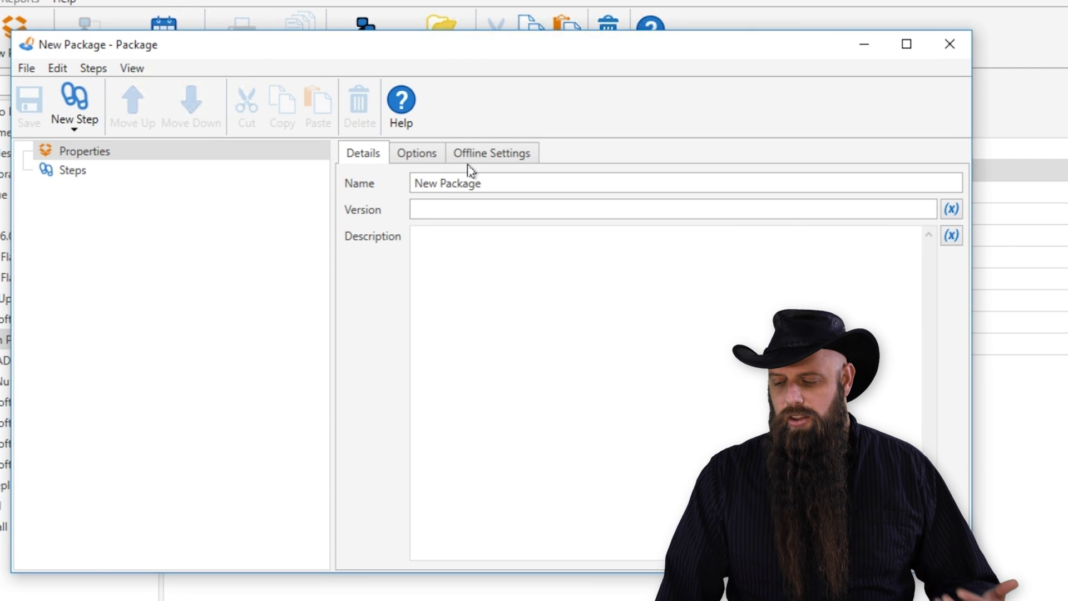
left_click_drag(495, 185, 324, 186)
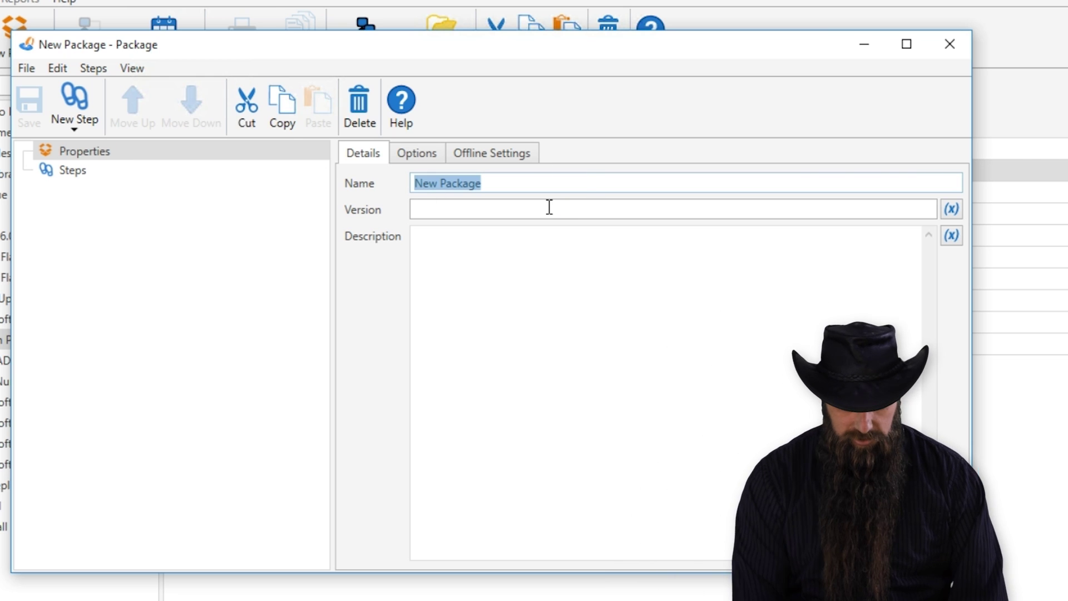
type("Silverligh")
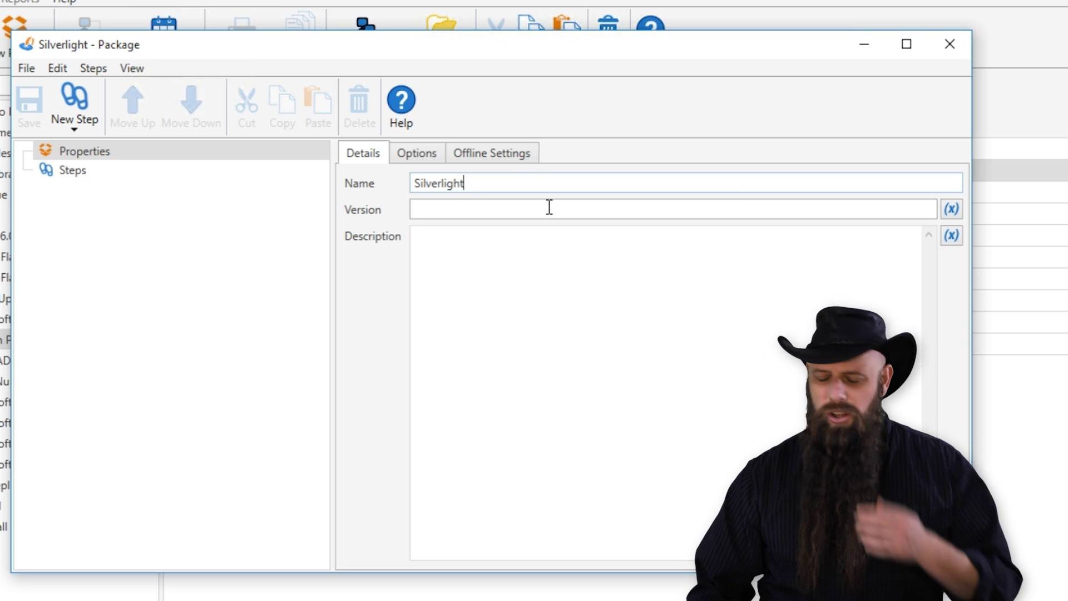
type("t ")
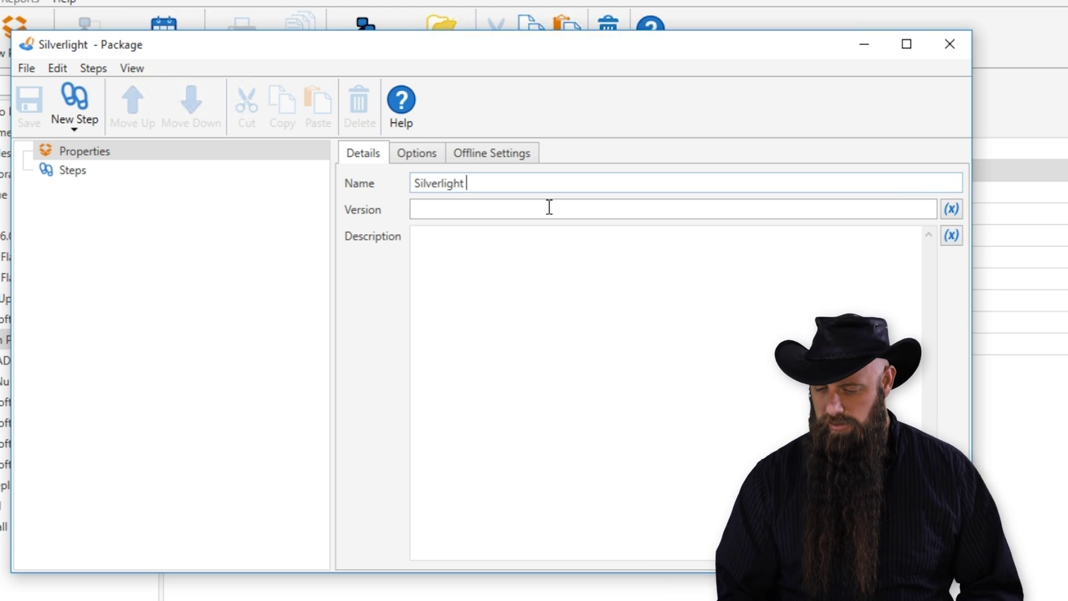
type("5.2")
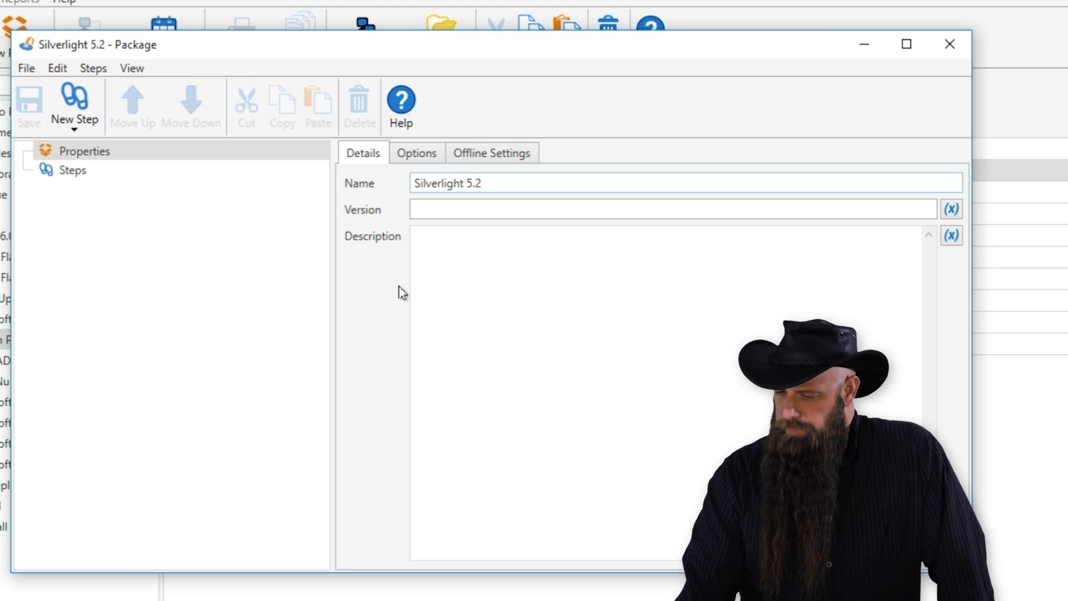
- Set the package's copy mode to Pull and review its offline settings
left_click(426, 162)
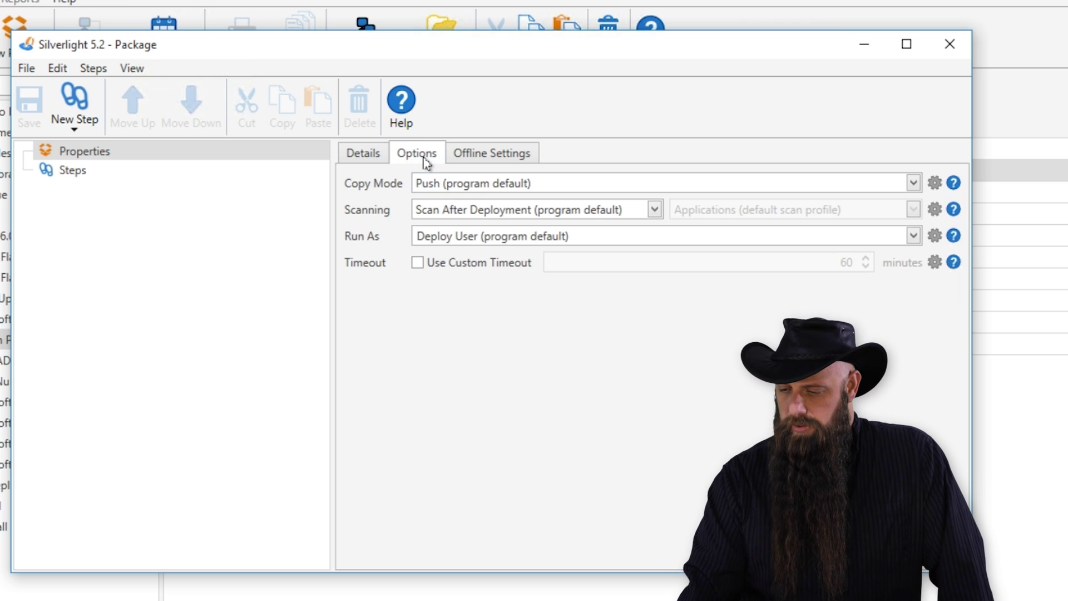
left_click(435, 185)
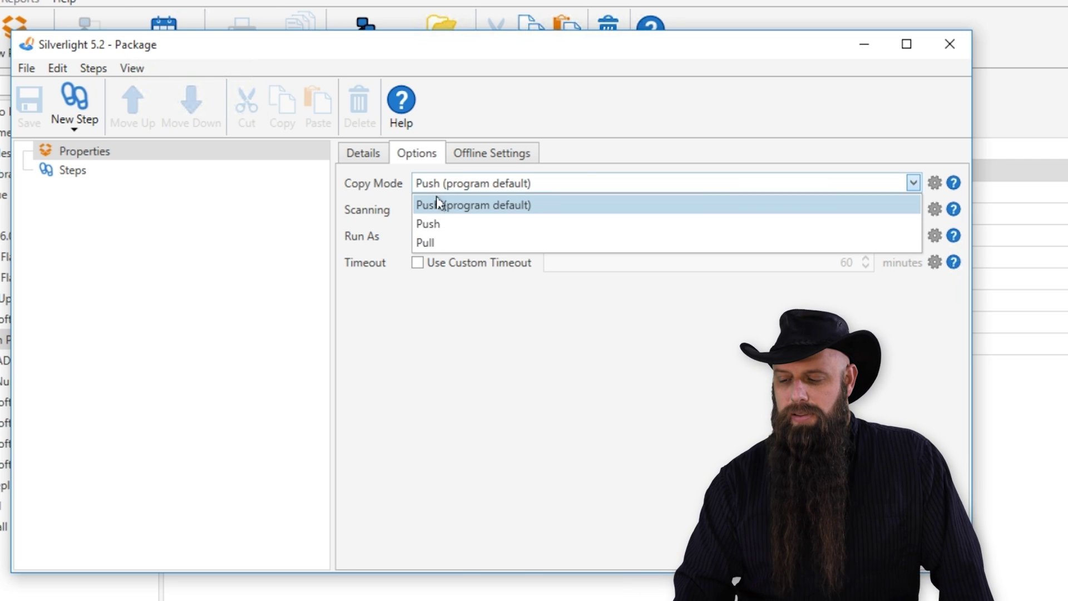
left_click(435, 244)
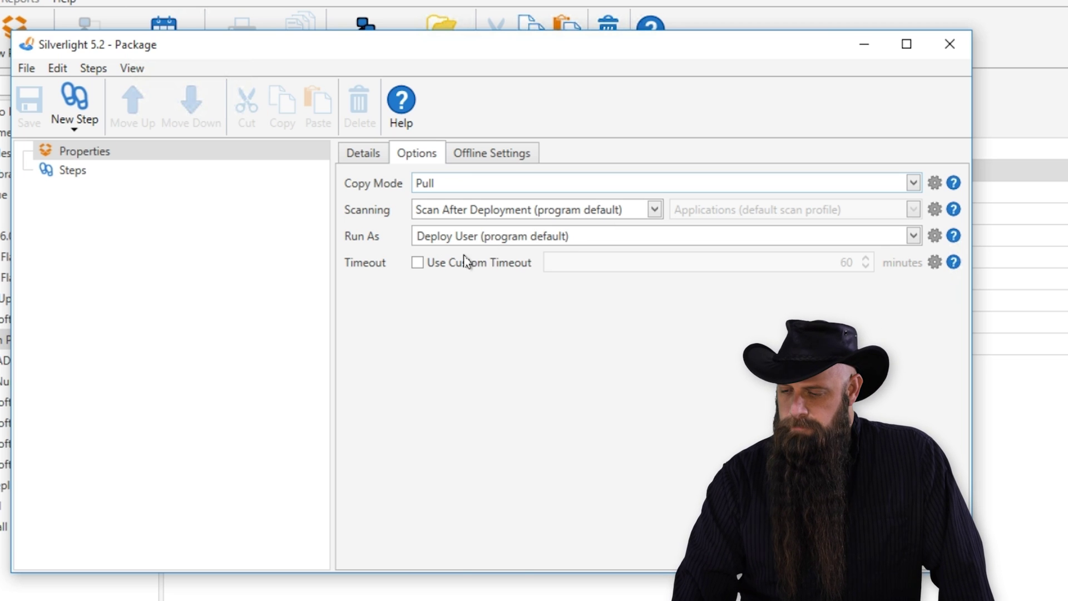
left_click(469, 155)
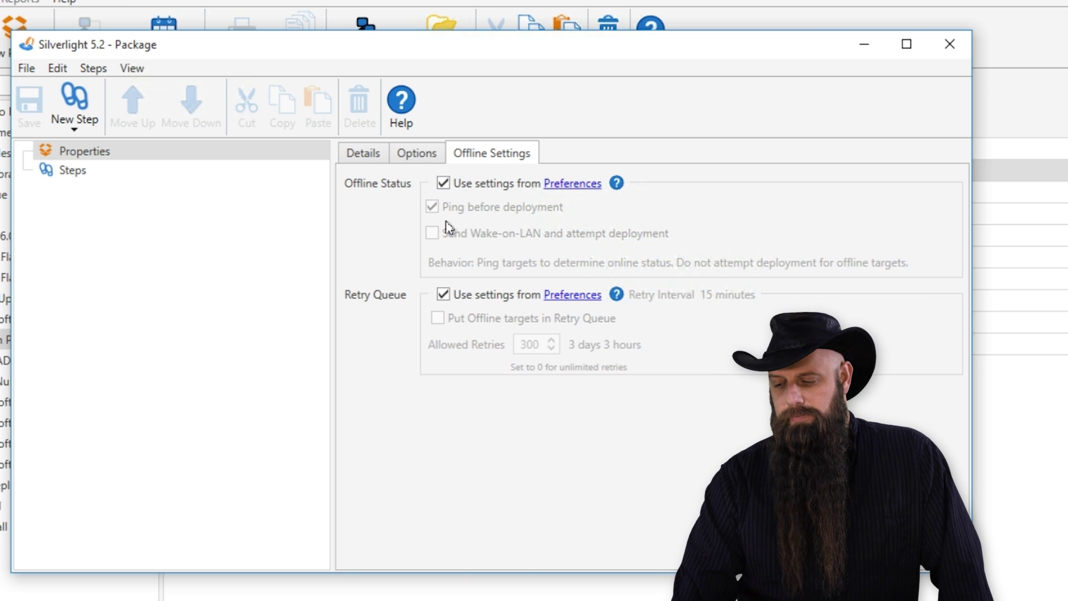
left_click(358, 159)
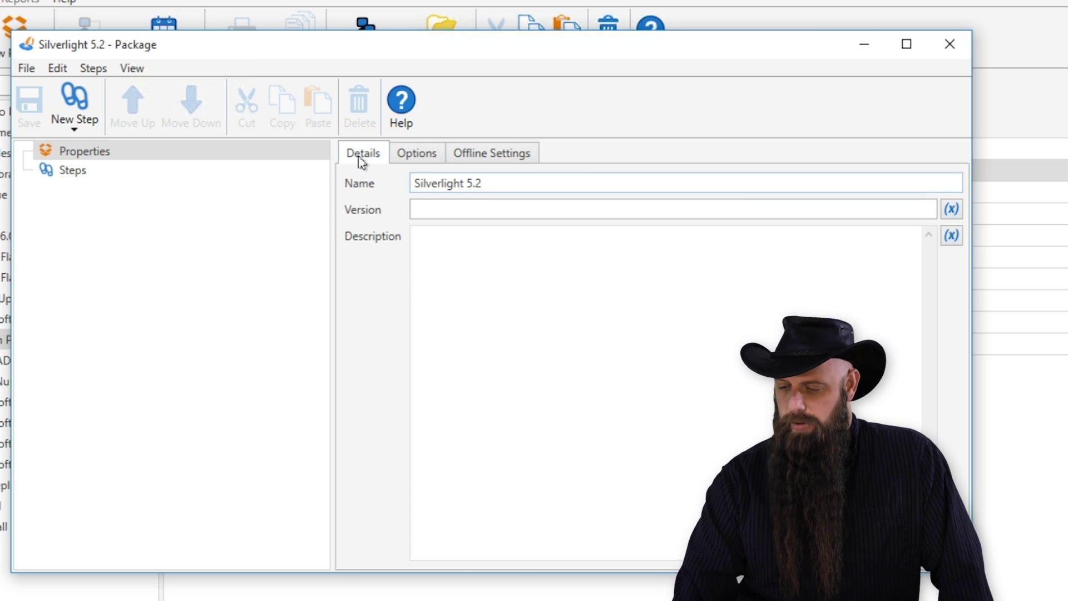
- Add an Install step to the package and title it "Install Silverlight (32-bit)"
left_click(52, 172)
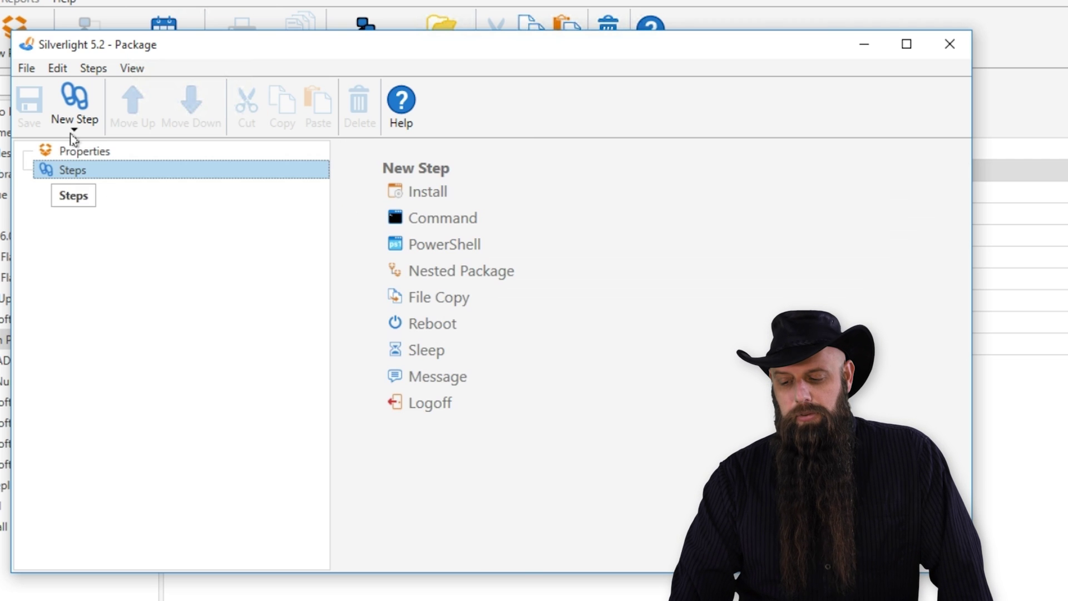
left_click(75, 129)
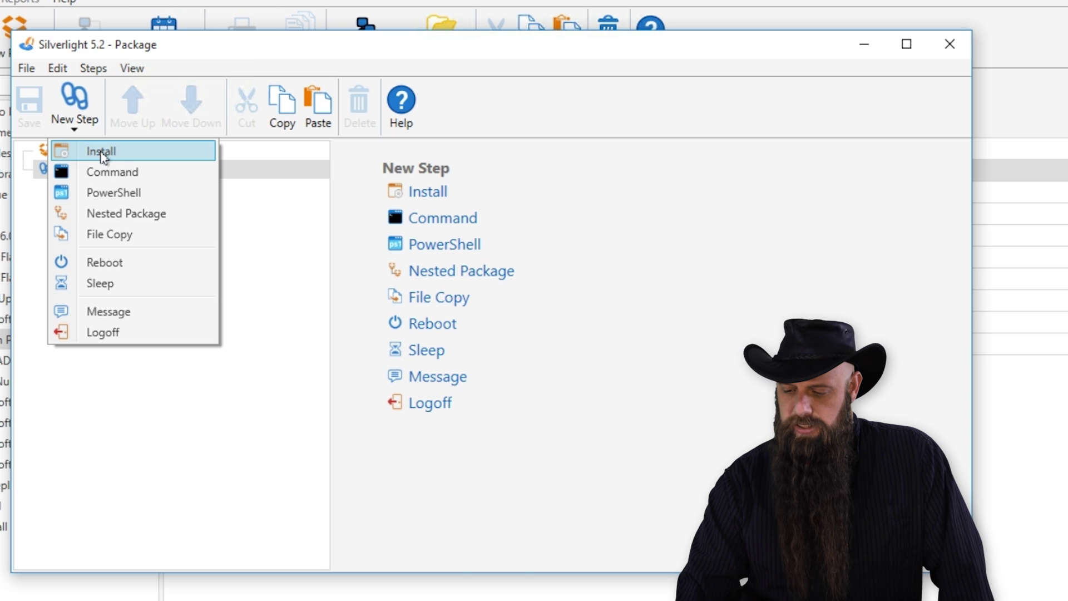
left_click(102, 157)
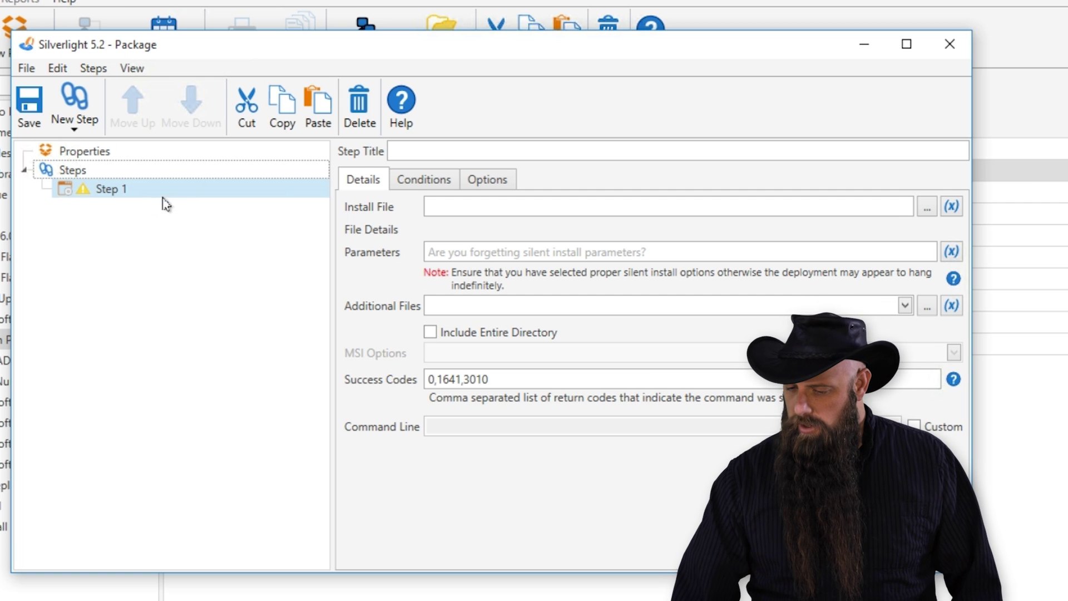
left_click(440, 155)
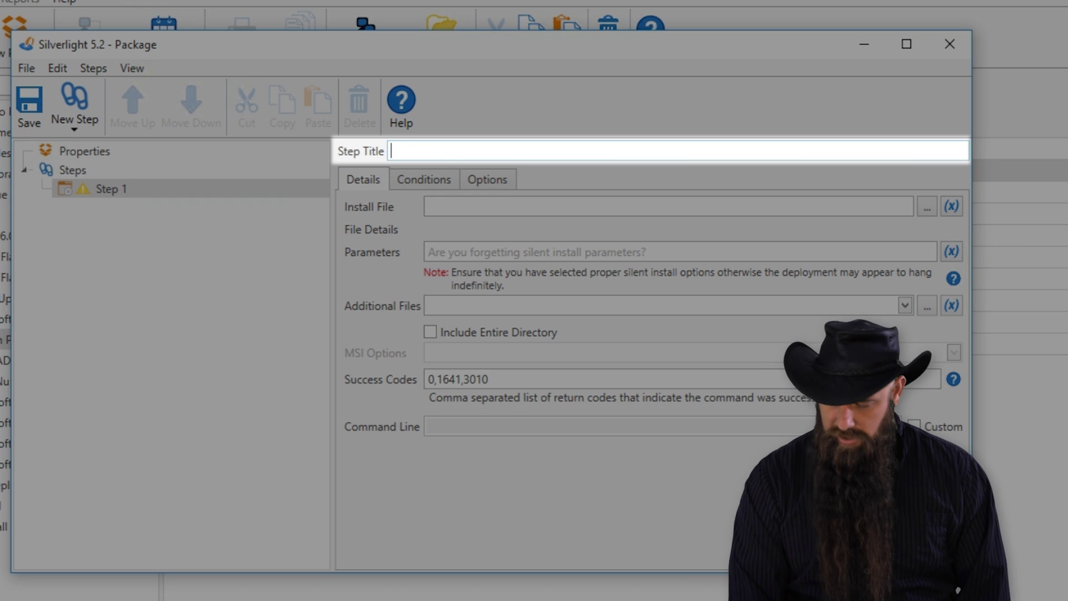
type("Install Silve")
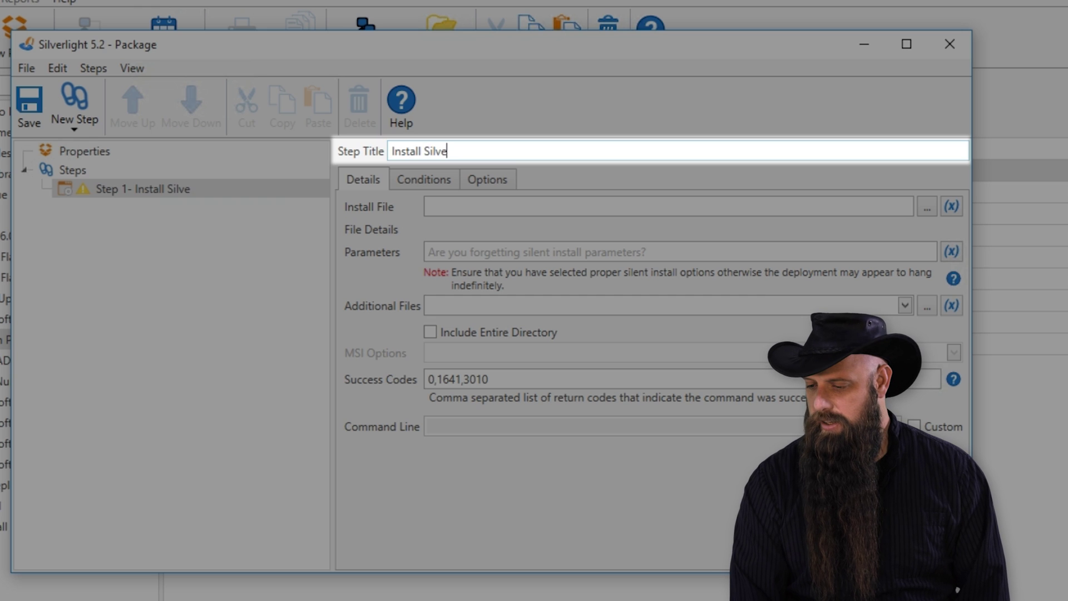
type("rlight ")
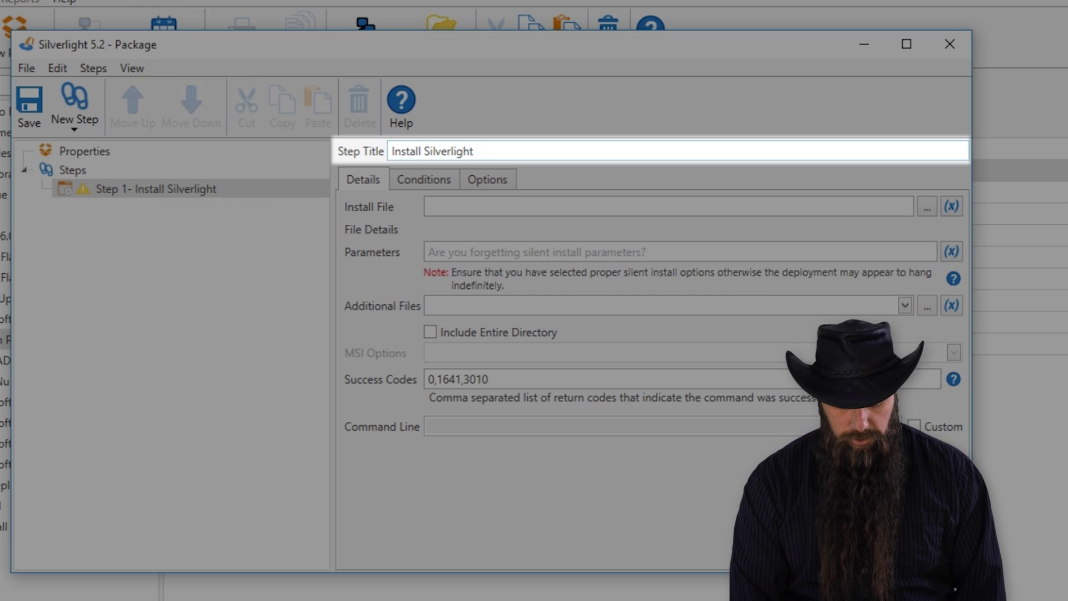
type("(32-b")
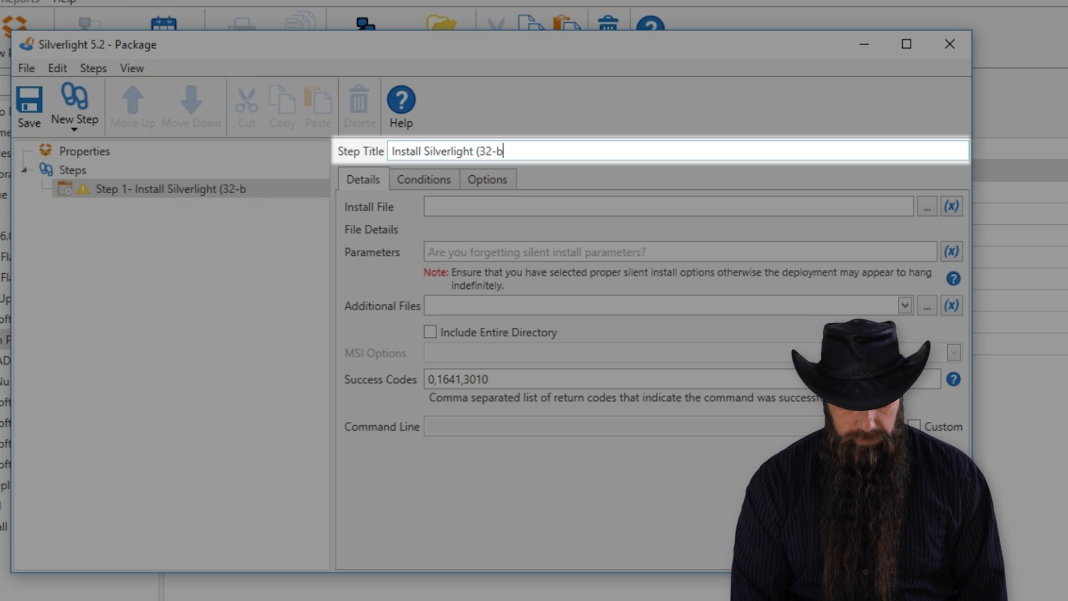
type("it)")
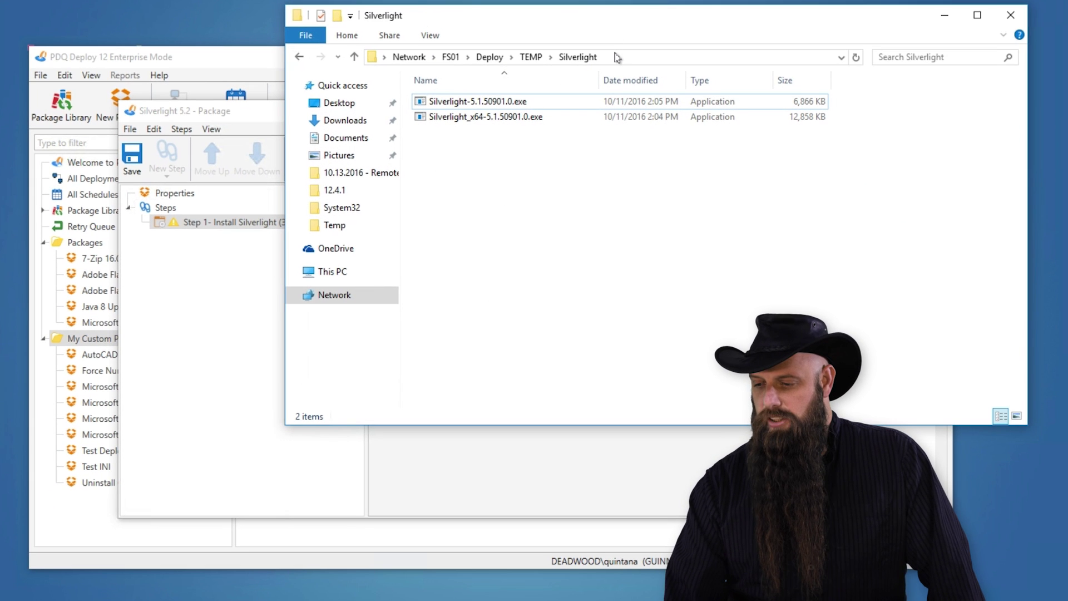
- Copy the Silverlight folder's network path \\FS01\Deploy\TEMP\Silverlight from File Explorer and paste it as the step's install file in PDQ Deploy
left_click(617, 58)
key("ctrl+c")
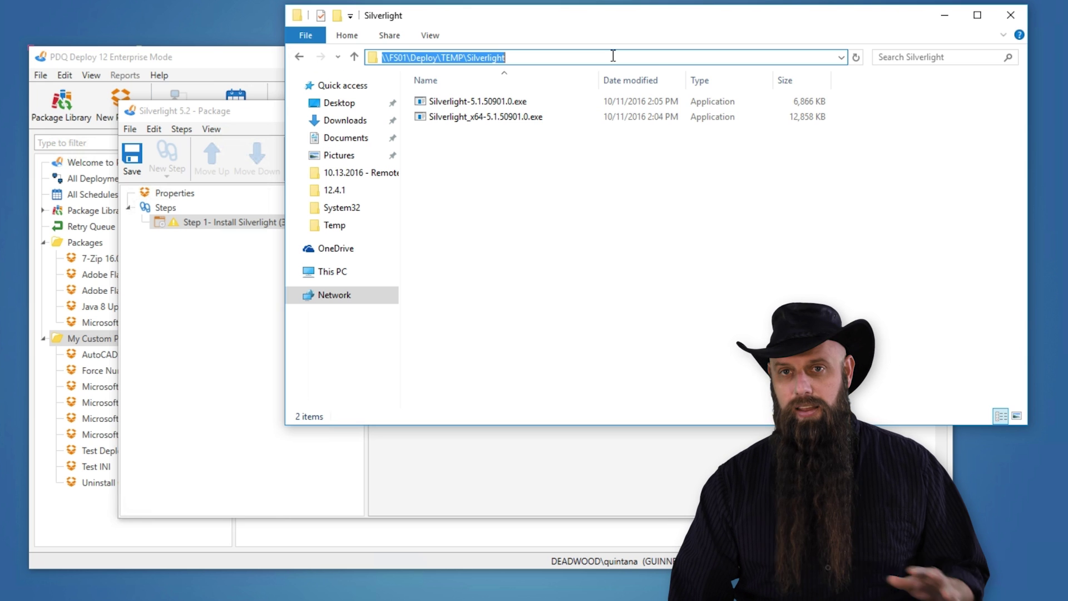
left_click(945, 15)
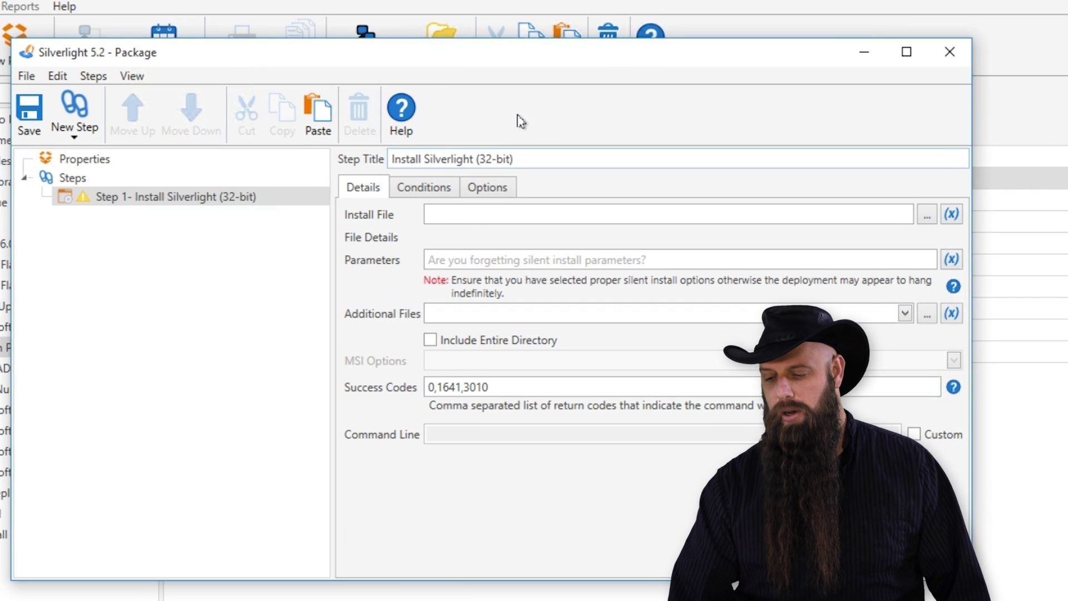
left_click(451, 217)
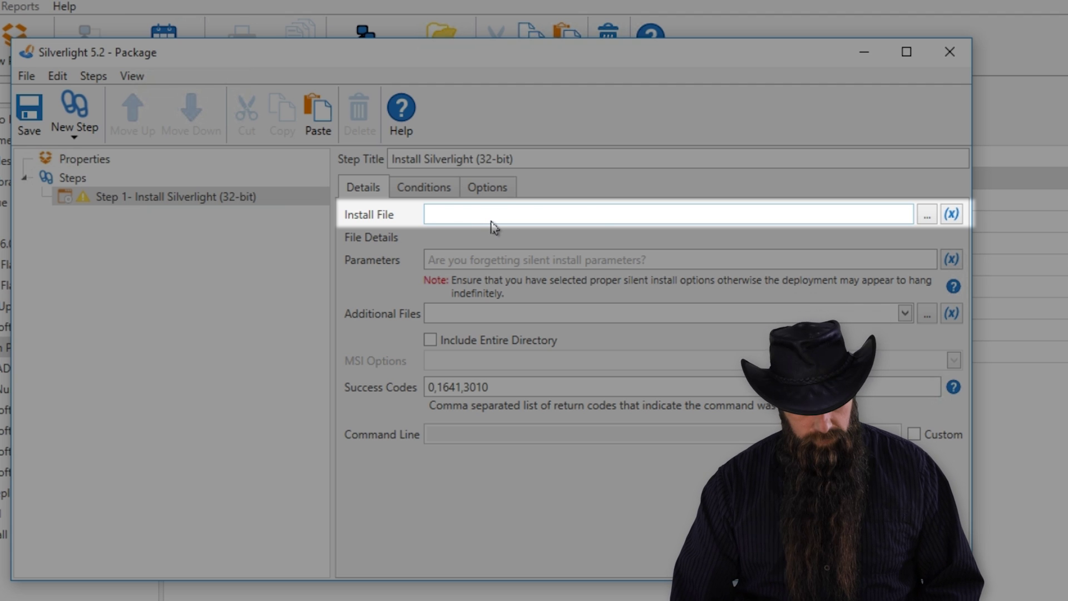
key("ctrl+v")
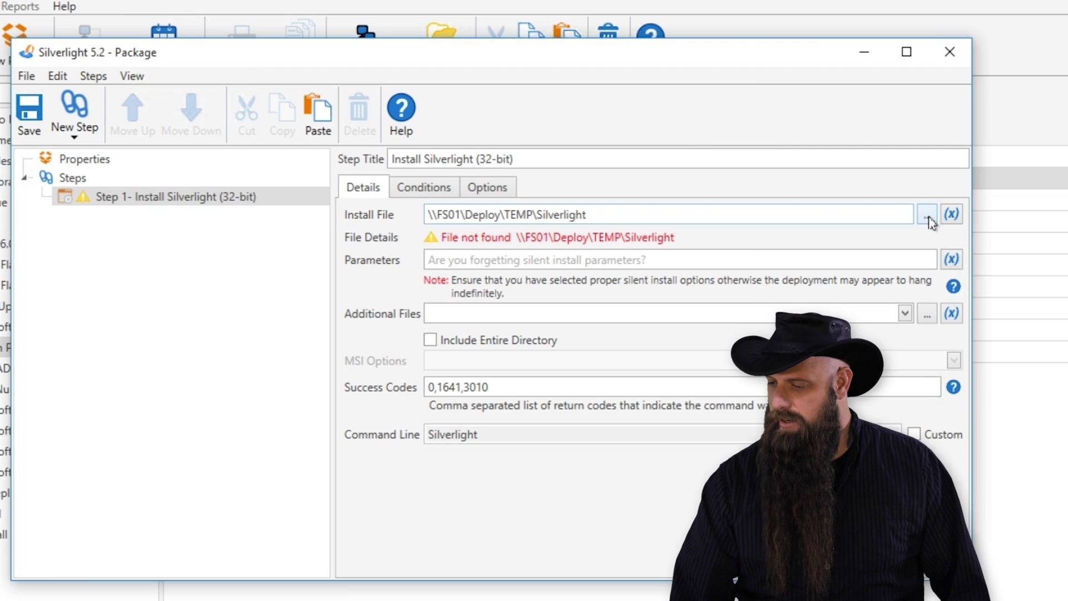
- Browse into the Silverlight folder and choose Silverlight-5.1.50901.0.exe as the step's install file
left_click(928, 216)
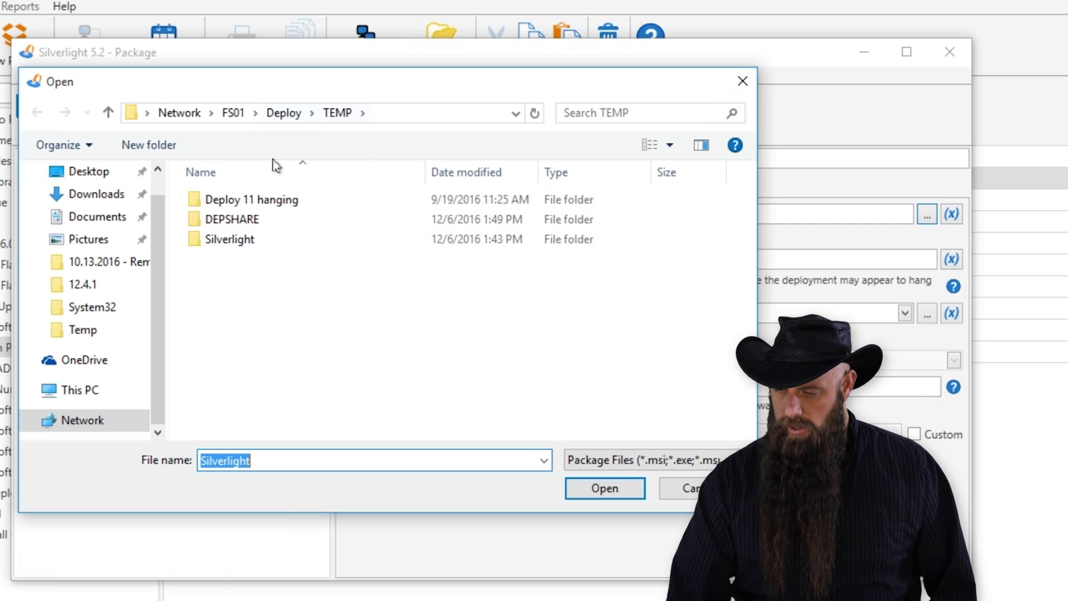
double_click(237, 238)
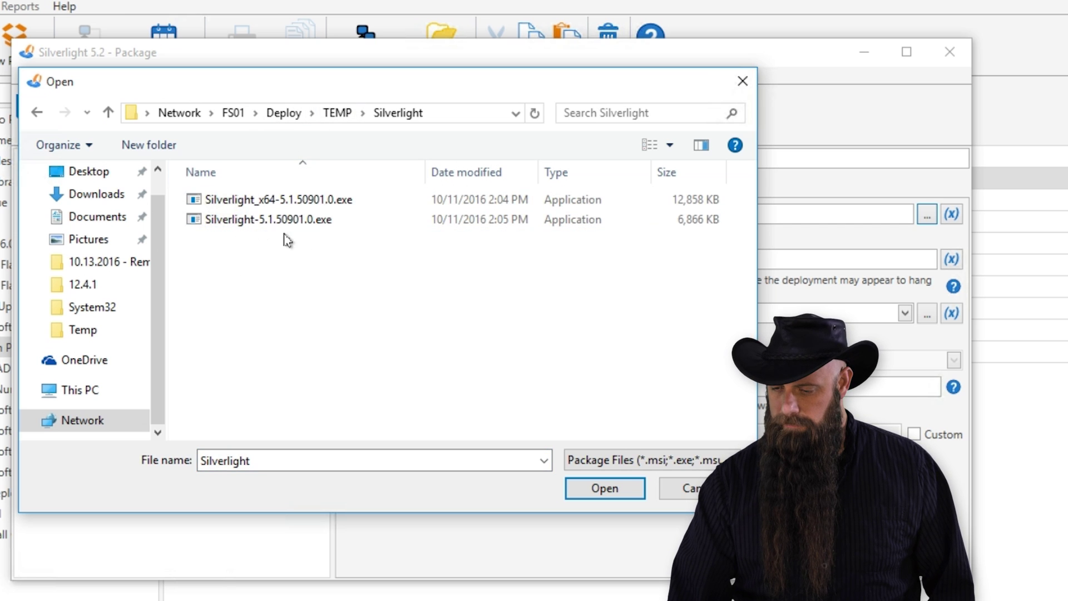
left_click(257, 224)
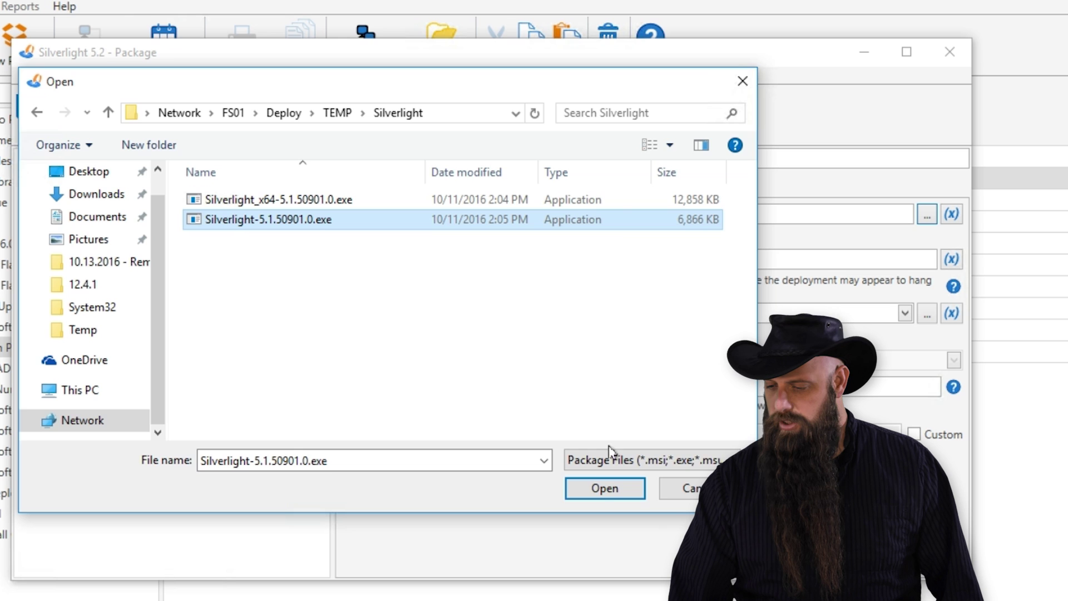
left_click(599, 496)
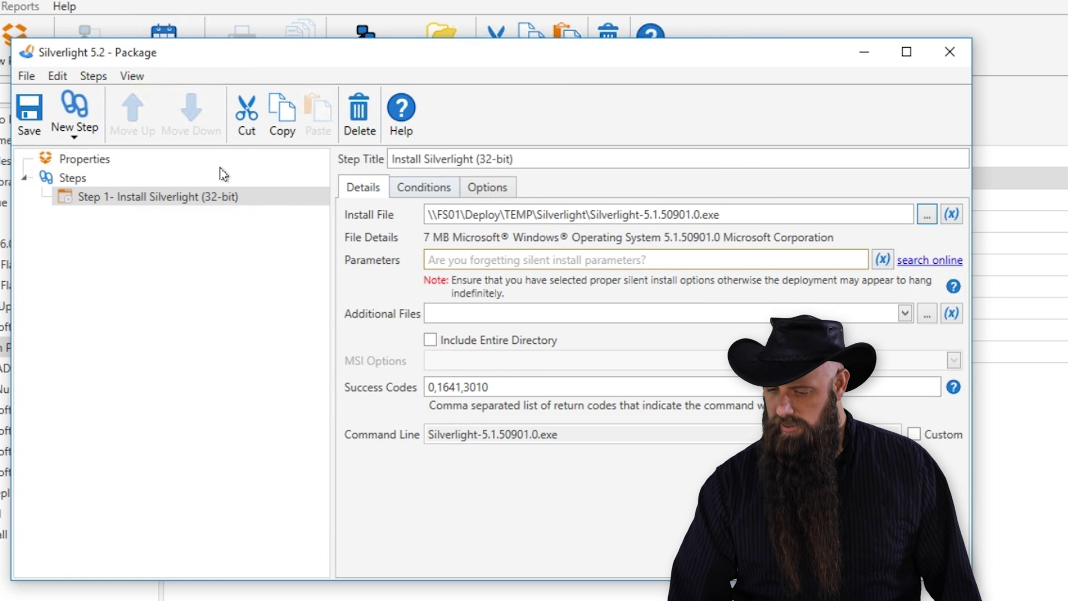
- Rename the package to "Silverlight 5.1" in its properties
left_click(113, 163)
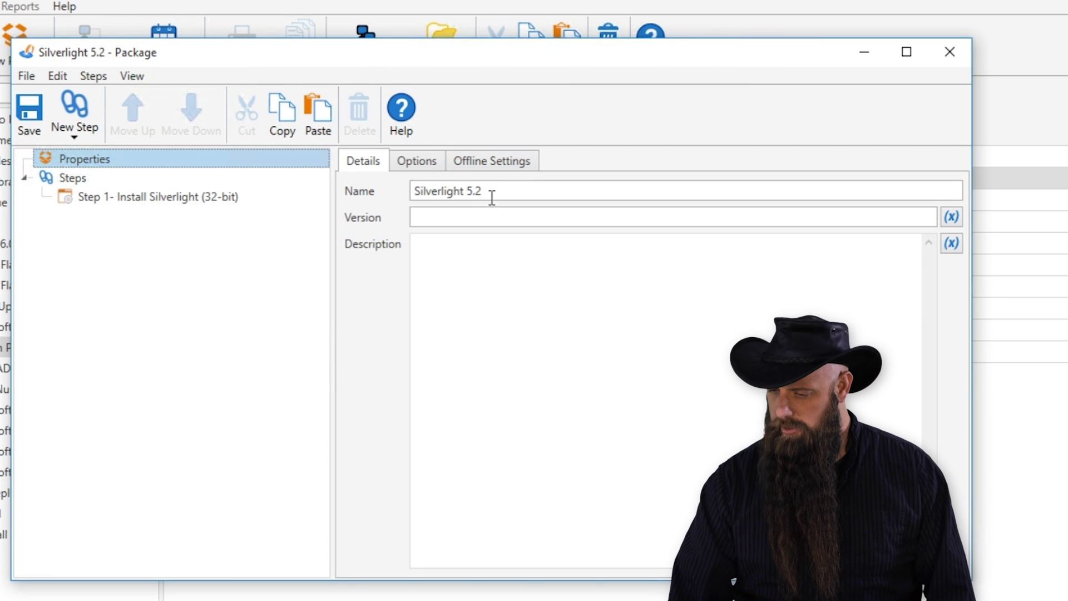
left_click(483, 196)
key("BackSpace")
type("11")
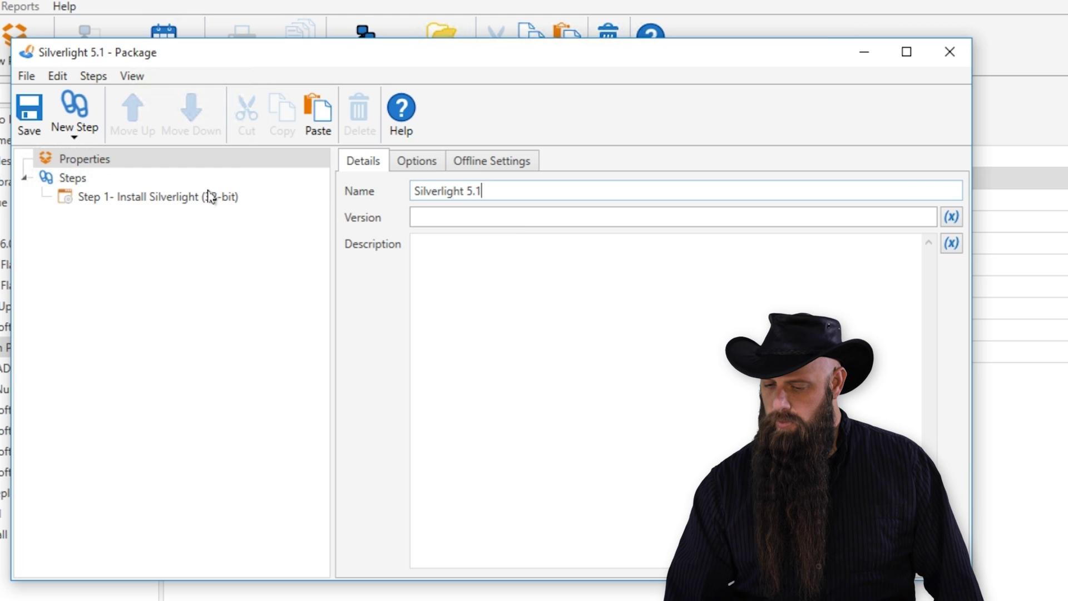
- Set the O/S architecture condition of the Install Silverlight (32-bit) step to 32-bit
left_click(181, 196)
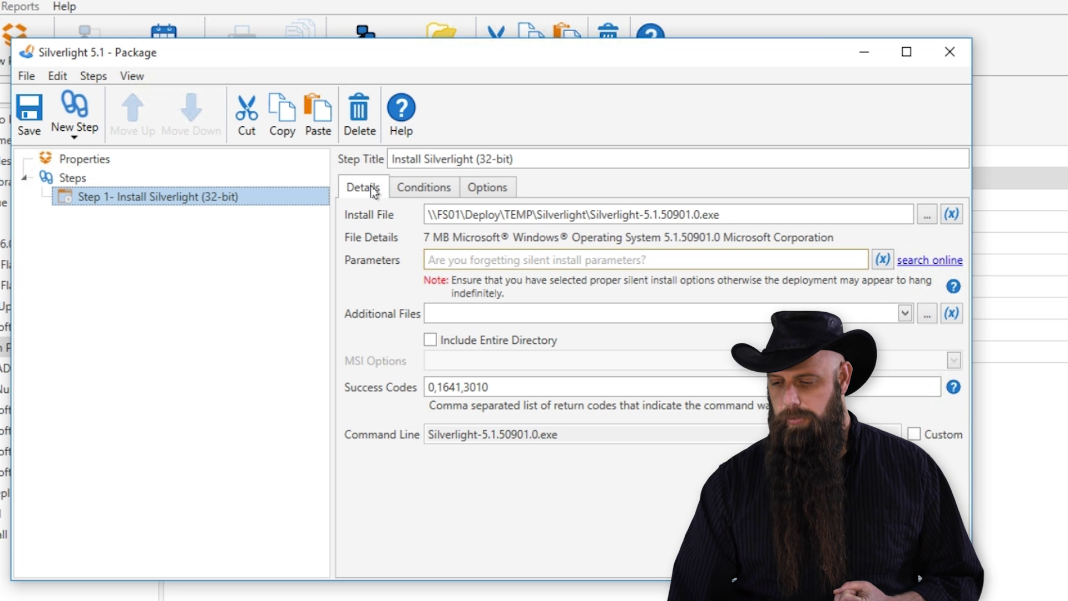
left_click(400, 187)
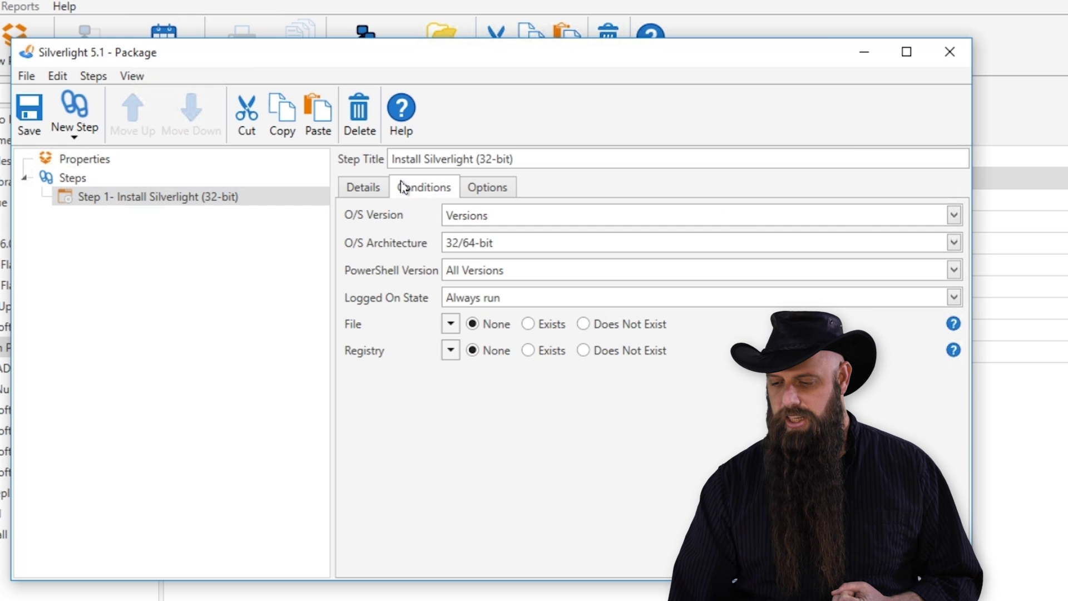
left_click(488, 250)
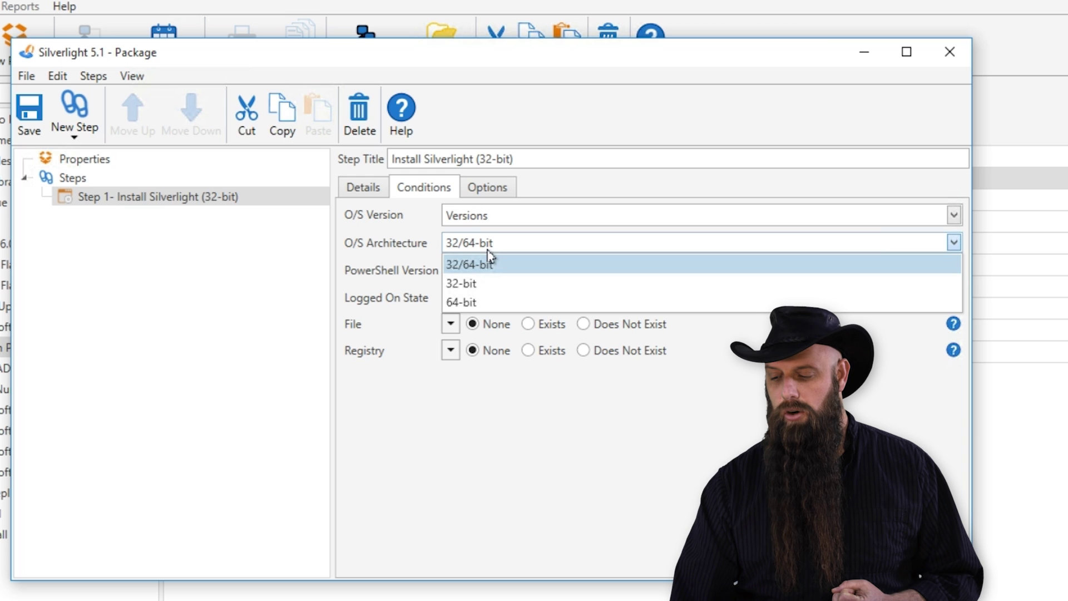
left_click(462, 286)
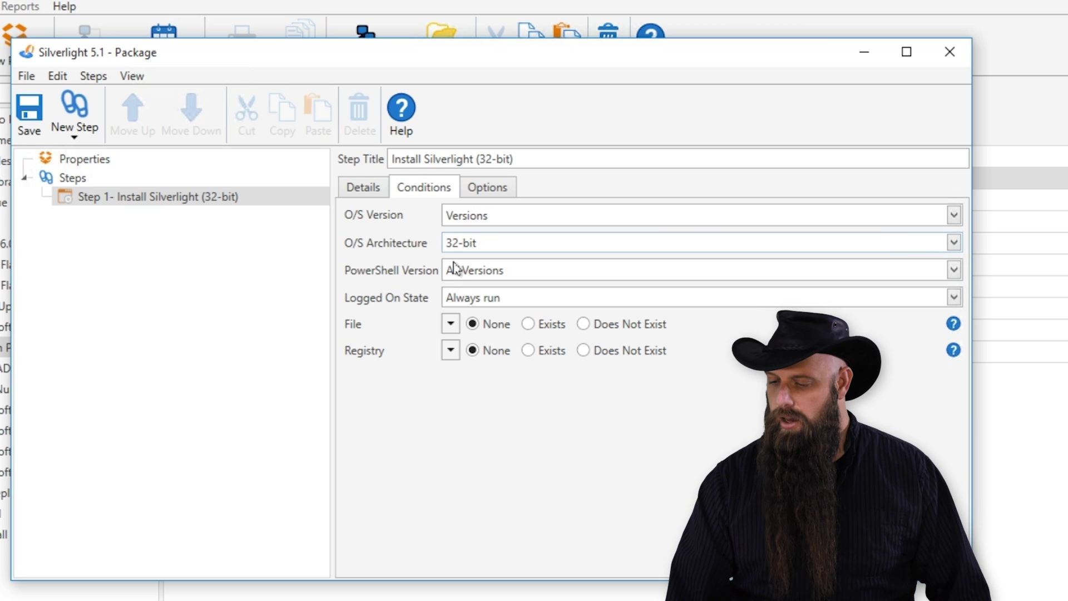
- Run Silverlight_x64-5.1.50901.0.exe from the Windows Run dialog with the /? switch and read its install options
left_click(367, 191)
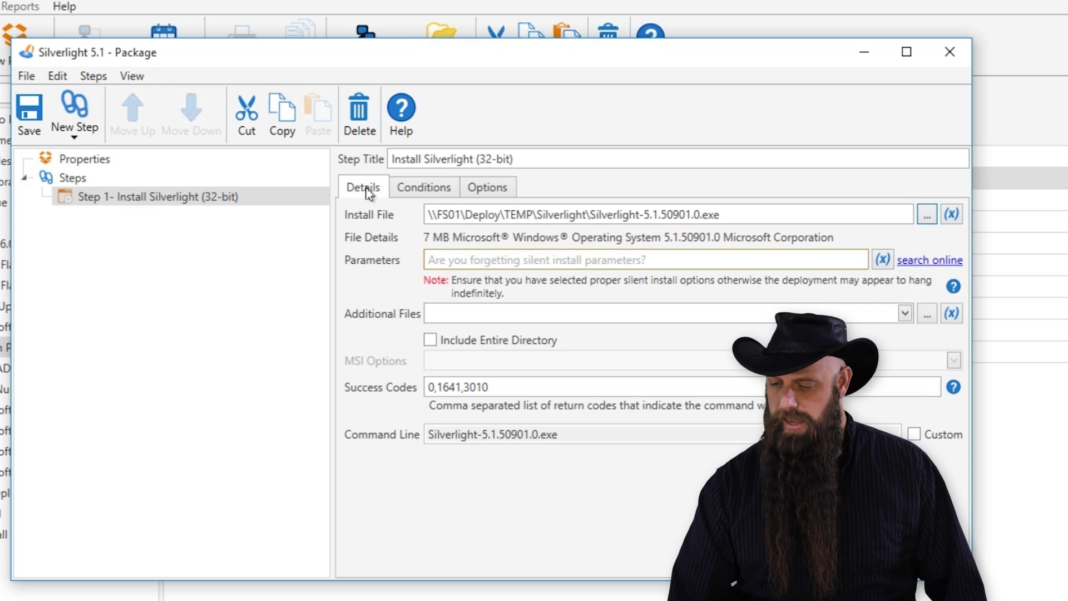
left_click(484, 261)
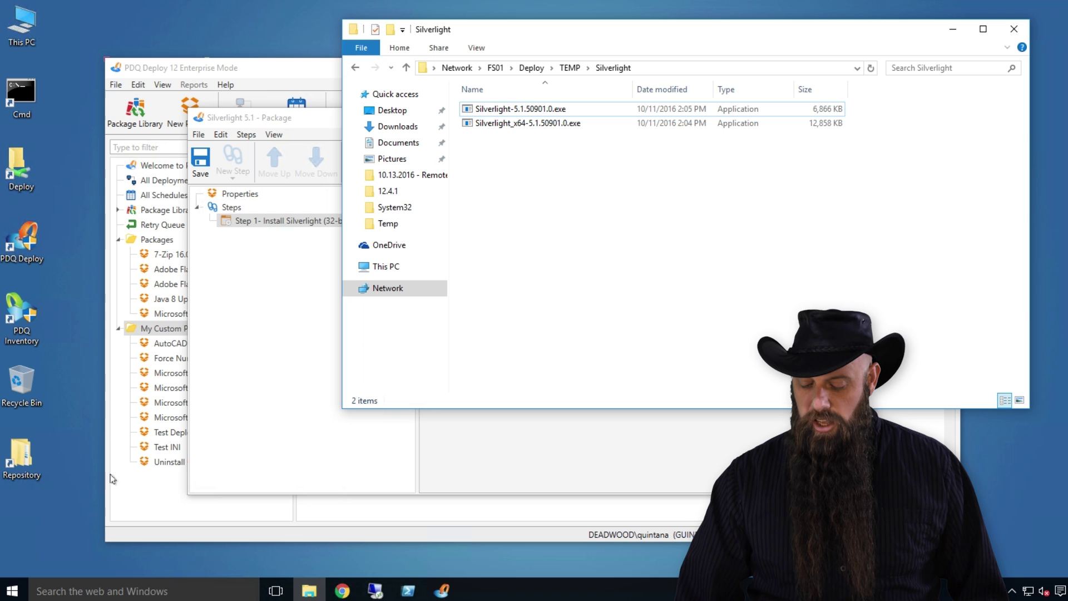
right_click(9, 592)
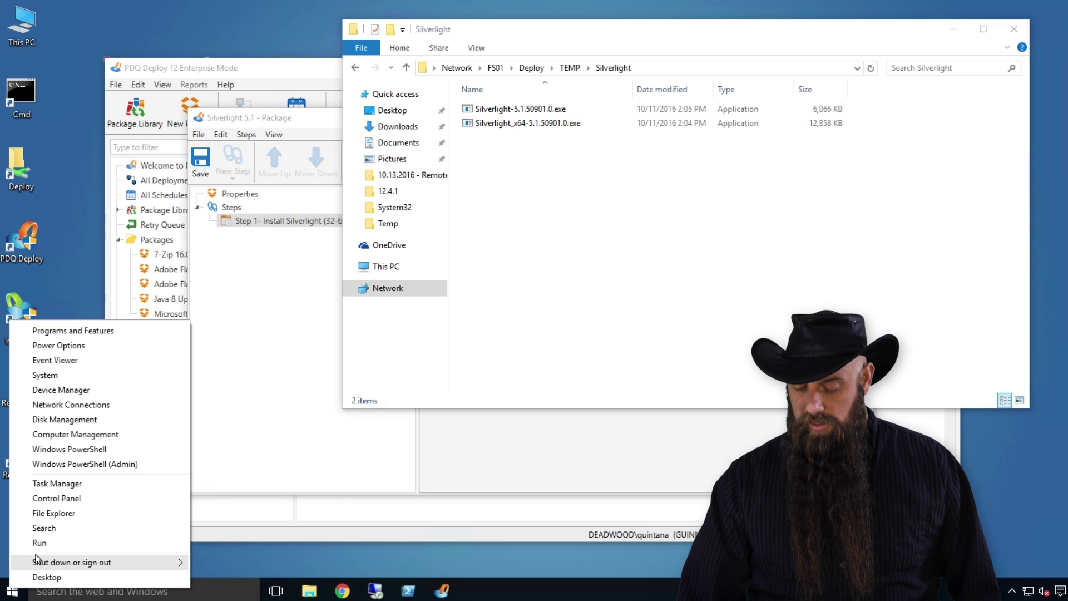
left_click(149, 540)
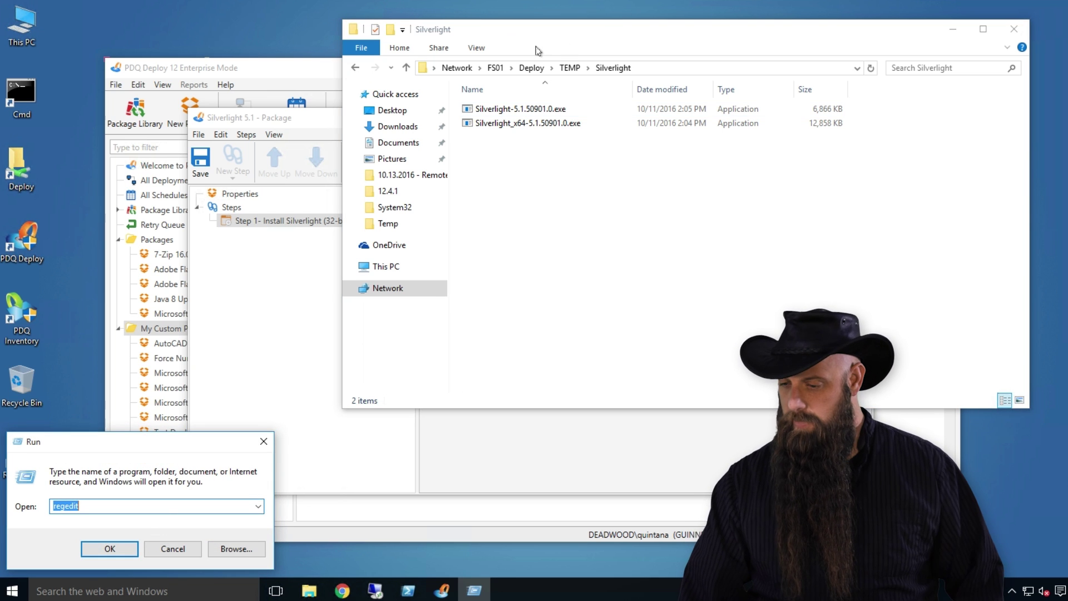
left_click_drag(504, 123, 14, 506)
key("BackSpace")
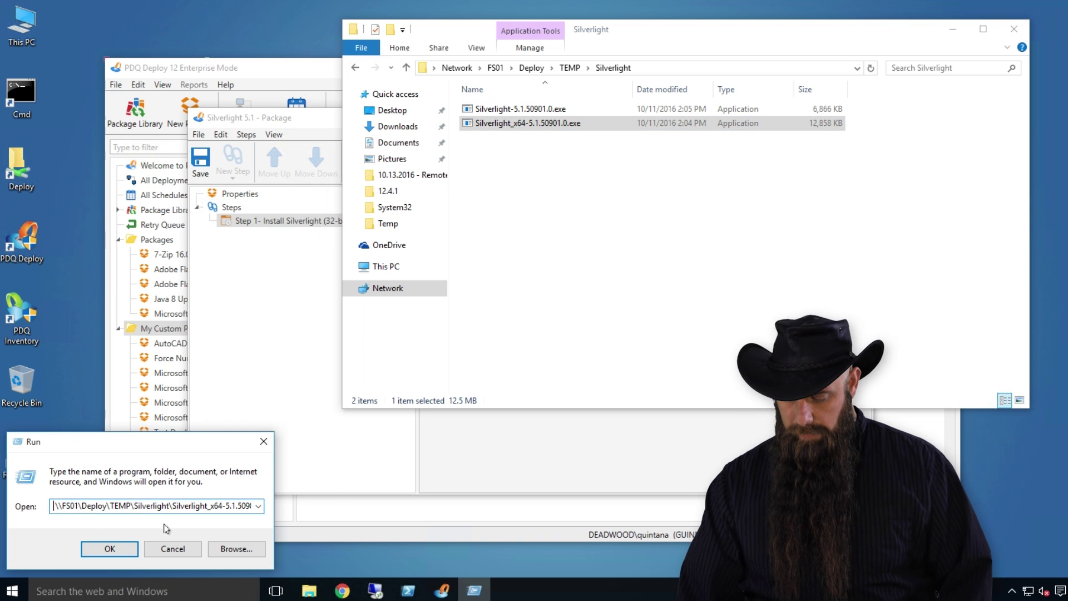
key("End")
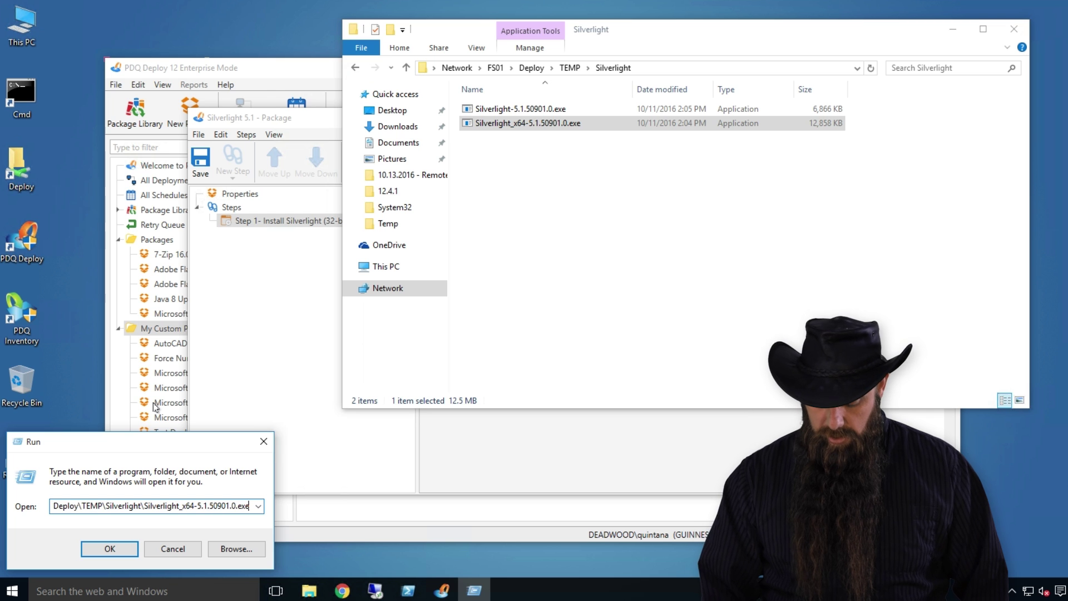
type("/q")
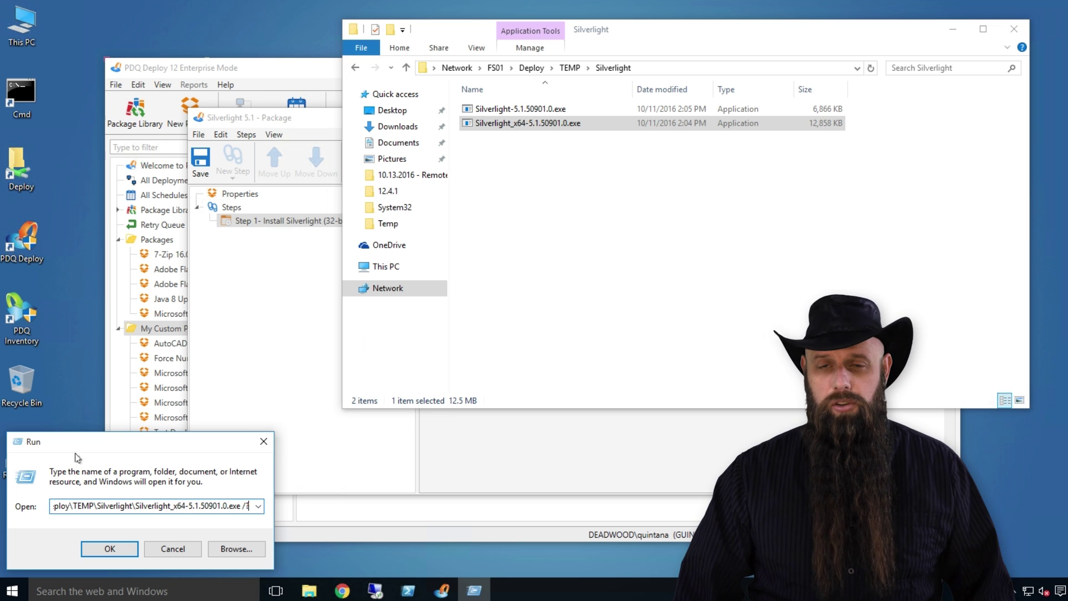
left_click(114, 554)
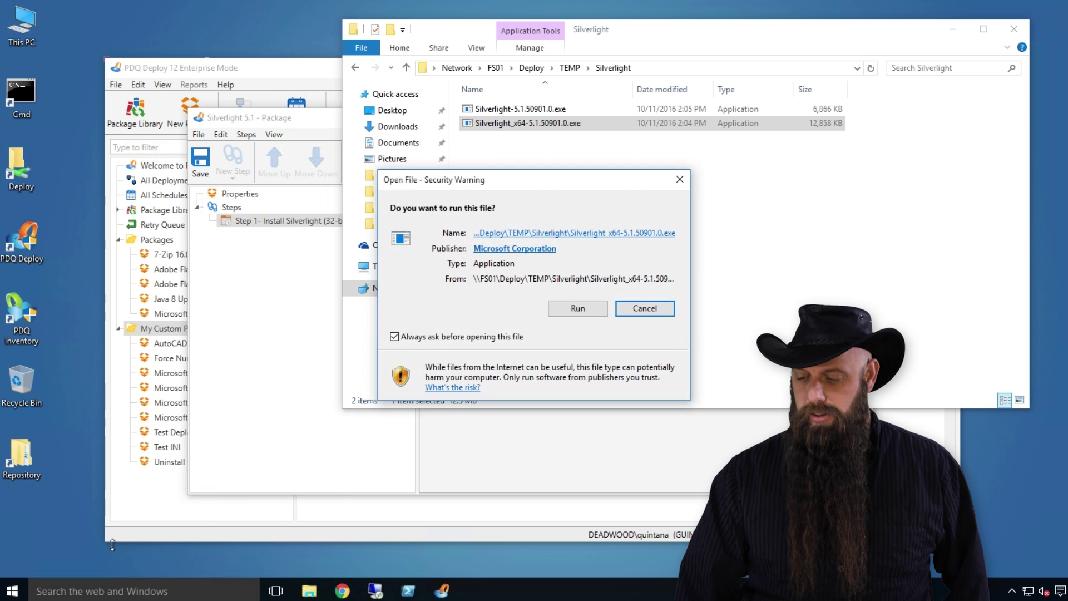
left_click(577, 309)
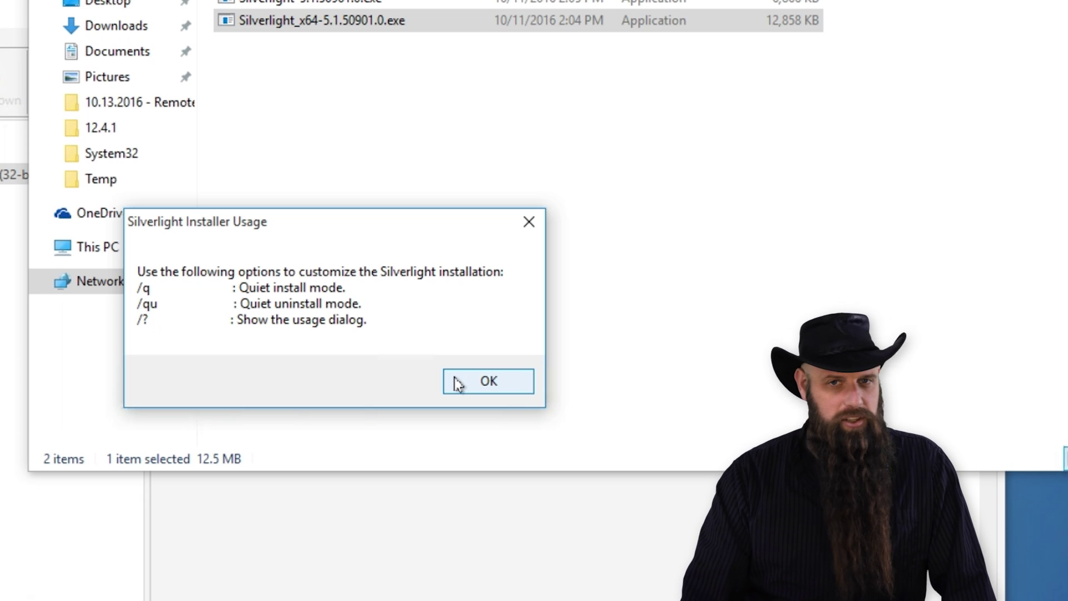
left_click(484, 383)
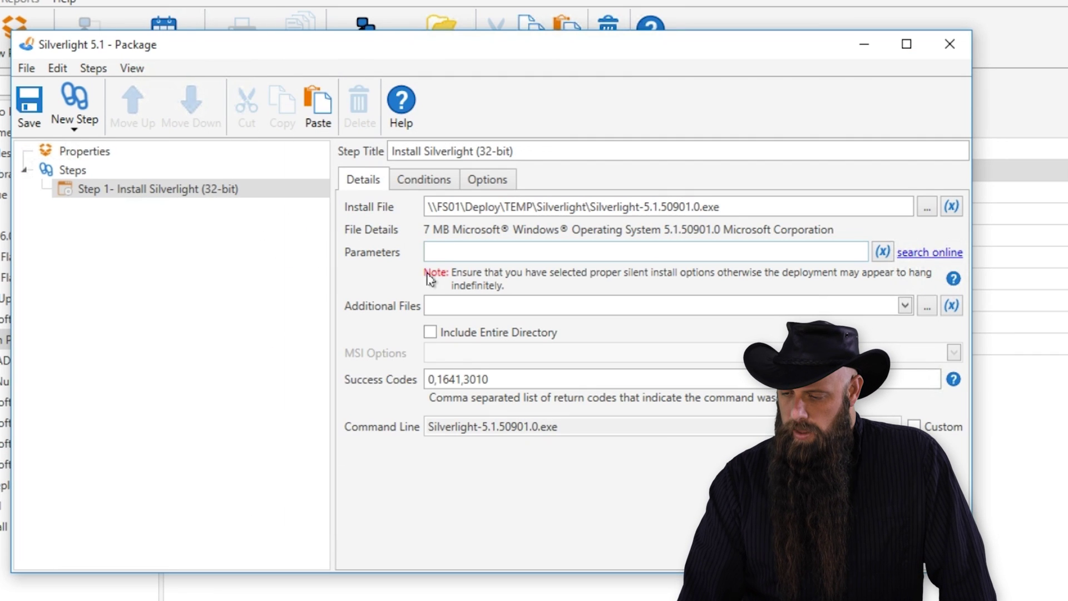
- Set the parameters of the Install Silverlight (32-bit) step to /q and duplicate the step
left_click(449, 253)
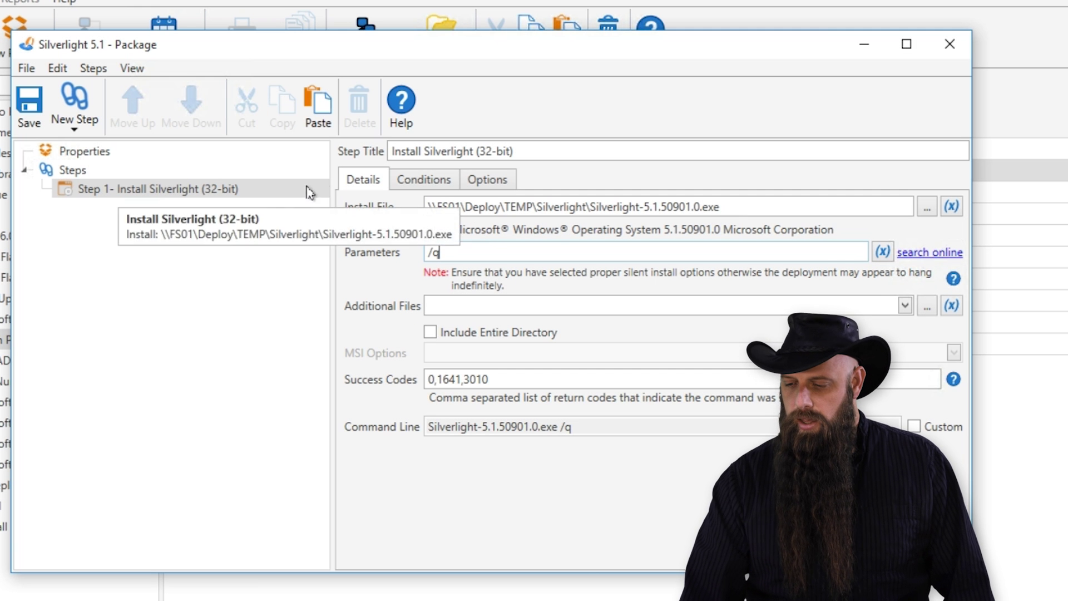
left_click(114, 195)
right_click(114, 195)
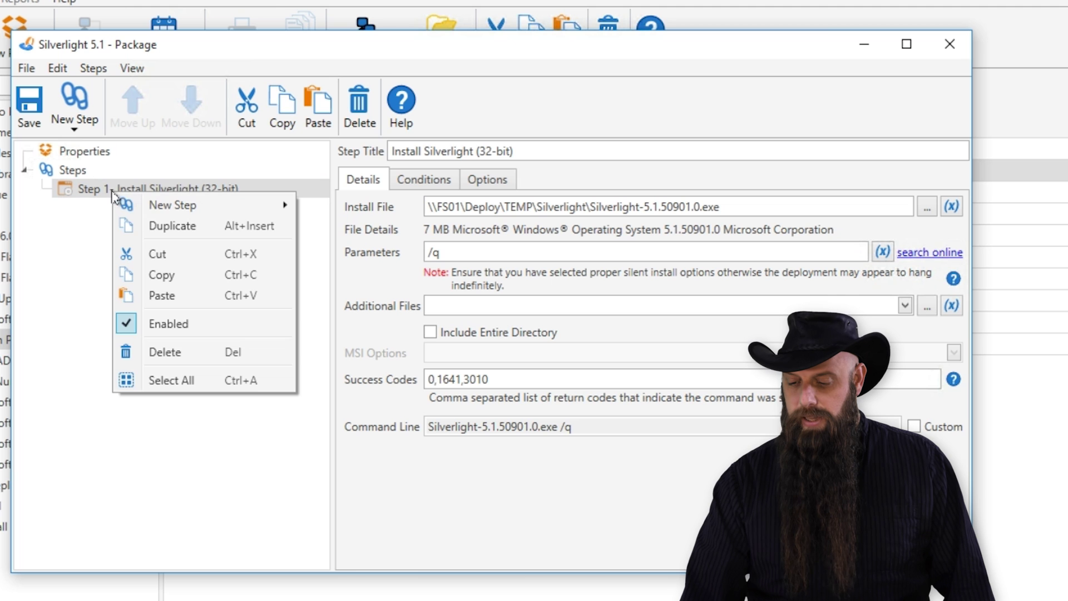
left_click(142, 218)
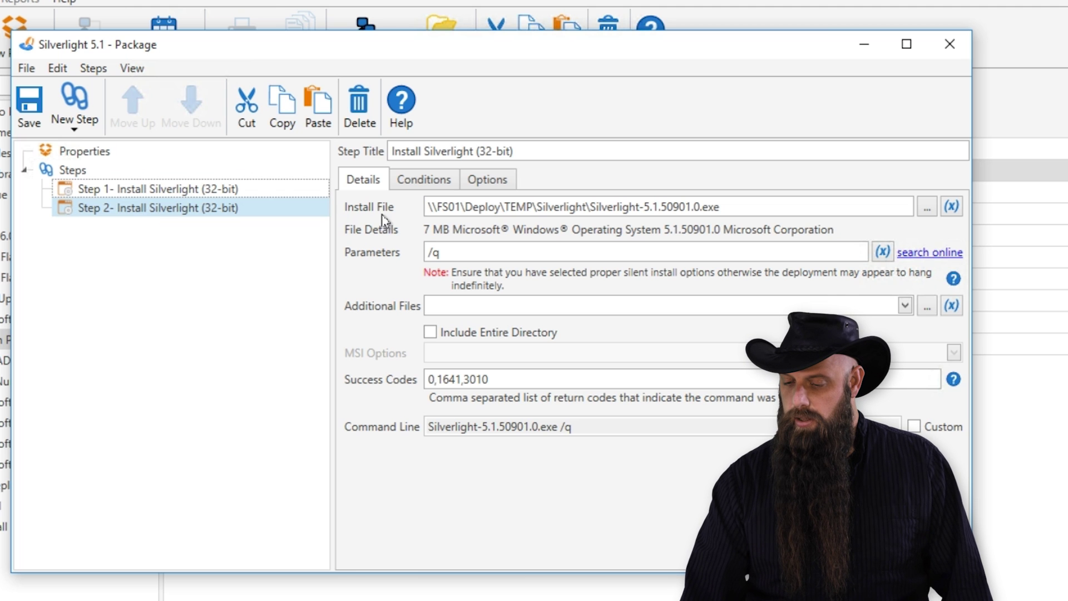
- Change the duplicated step's title to "Install Silverlight (64-bit)"
left_click(490, 153)
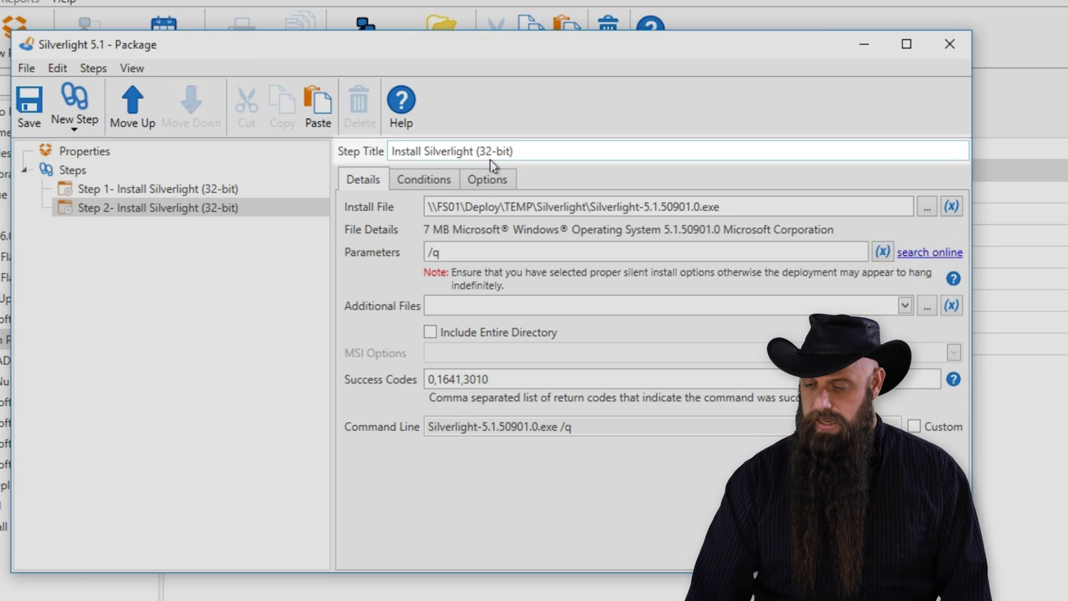
key("BackSpace")
key("BackSpace")
type("6")
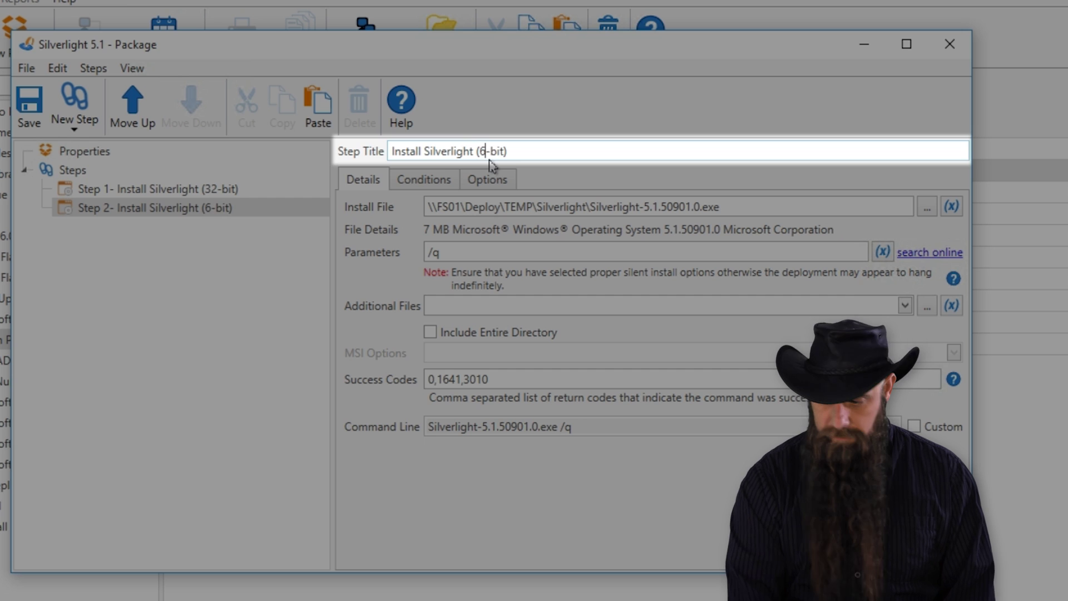
type("4")
- Set the O/S architecture condition of the Install Silverlight (64-bit) step to 64-bit
left_click(418, 178)
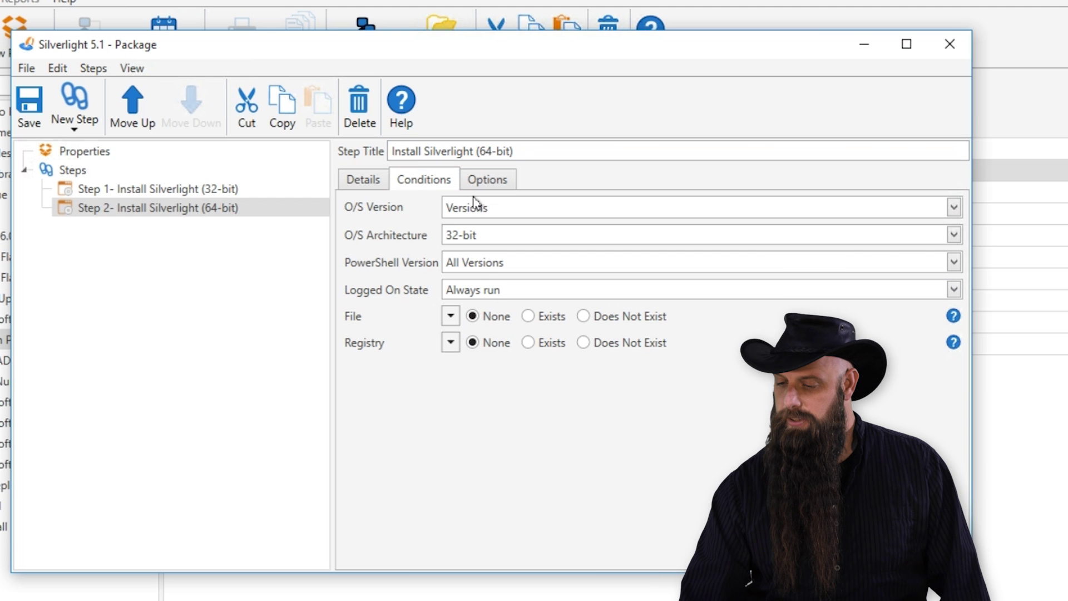
left_click(486, 242)
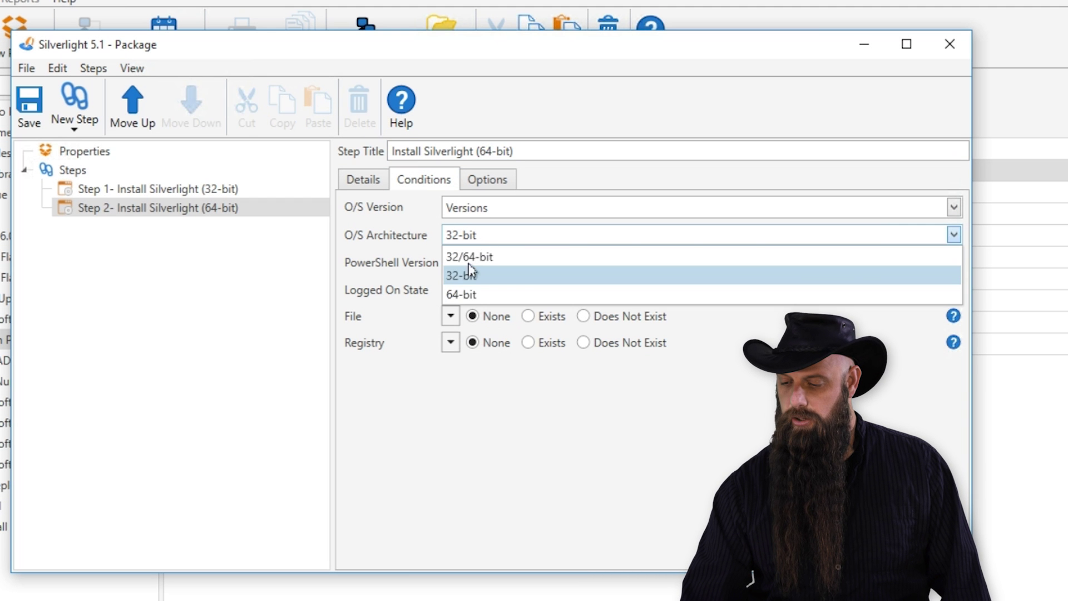
left_click(461, 294)
- Choose Silverlight_x64-5.1.50901.0.exe as the install file of the Install Silverlight (64-bit) step
left_click(364, 180)
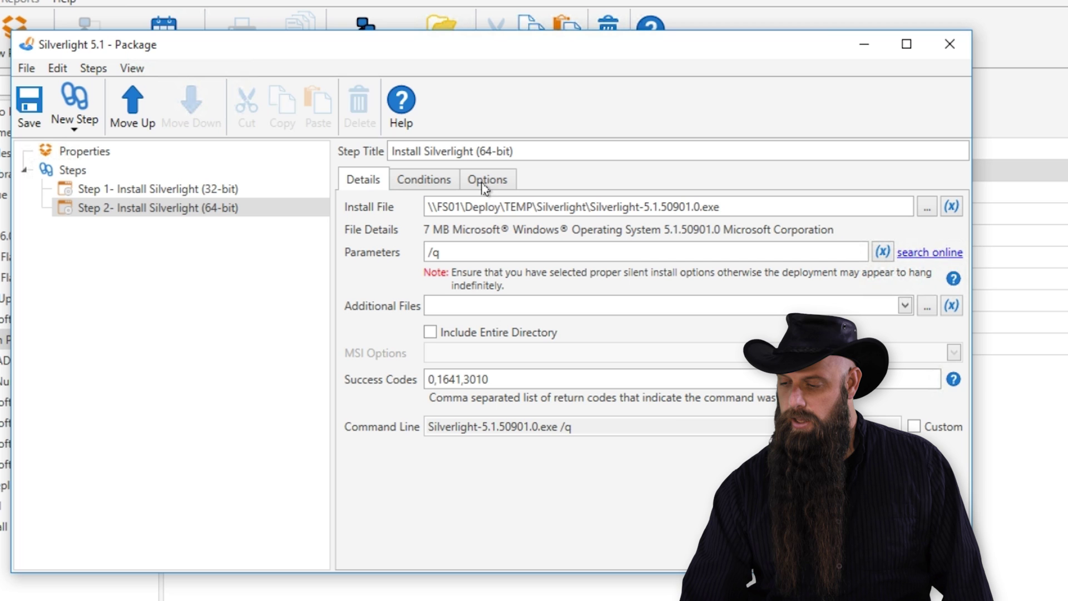
left_click(926, 207)
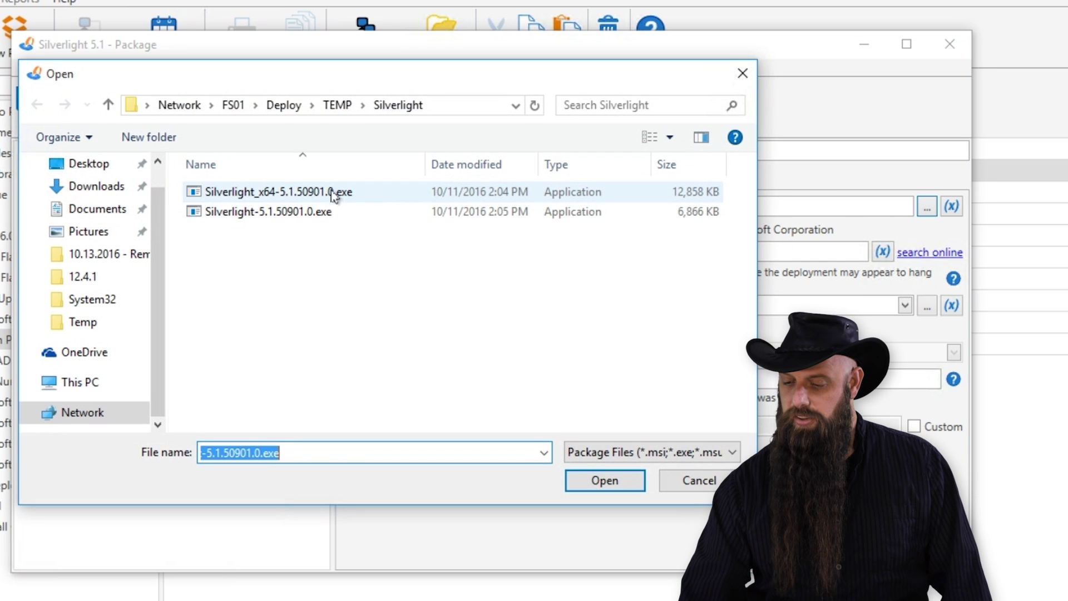
left_click(334, 193)
left_click(622, 487)
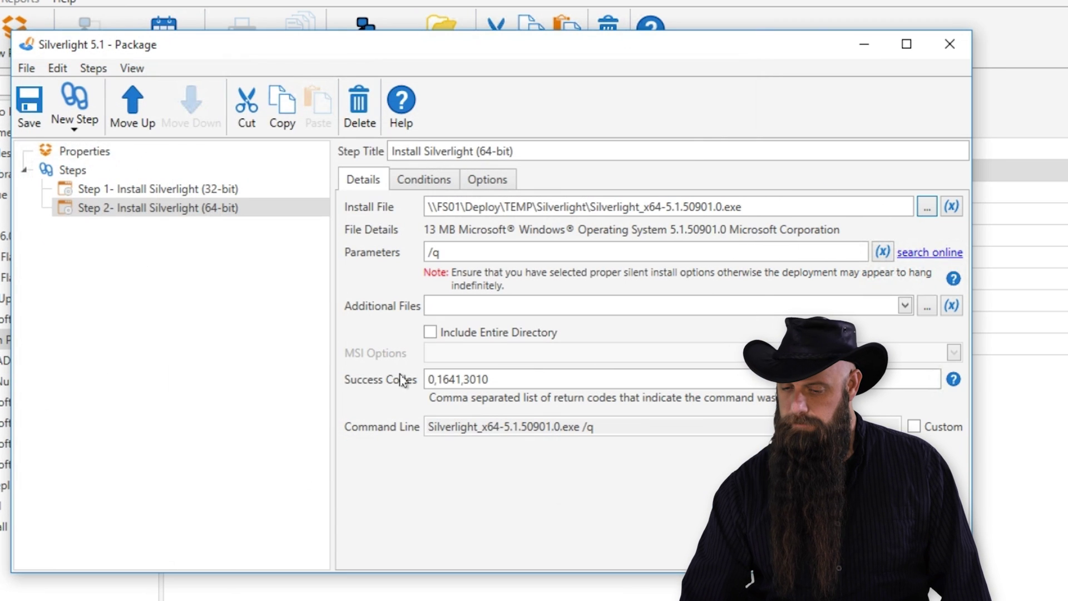
- Save the Silverlight 5.1 package and close it after checking the details of the 32-bit step
left_click(28, 118)
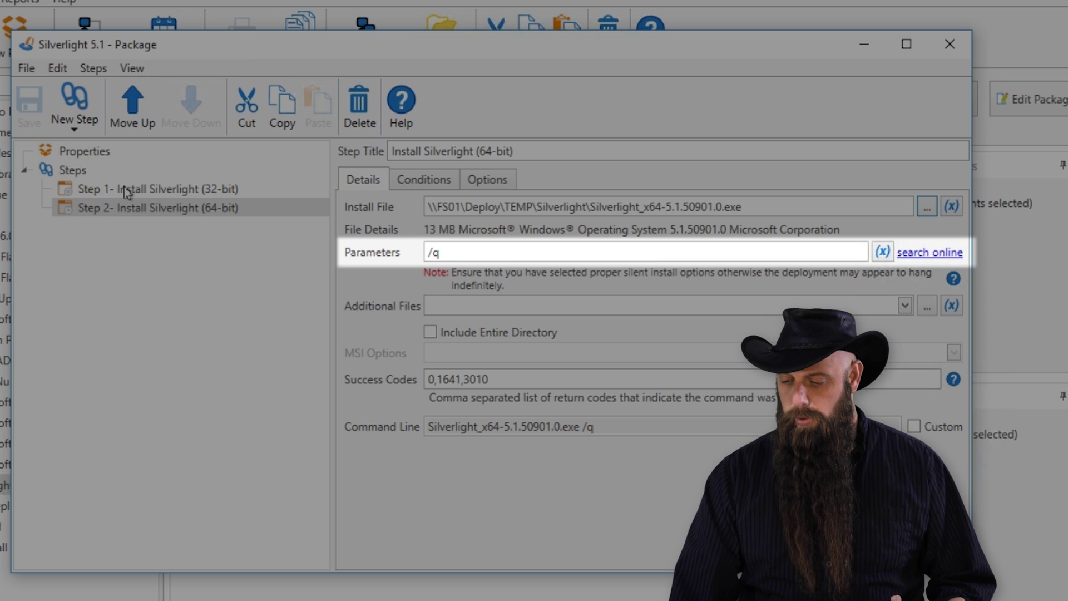
left_click(164, 189)
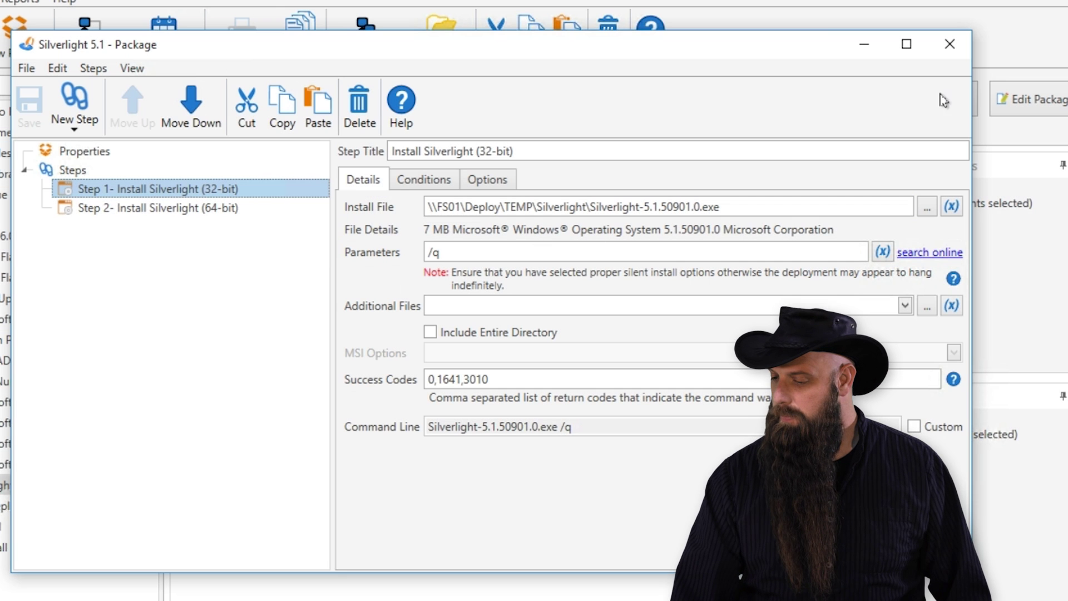
left_click(950, 44)
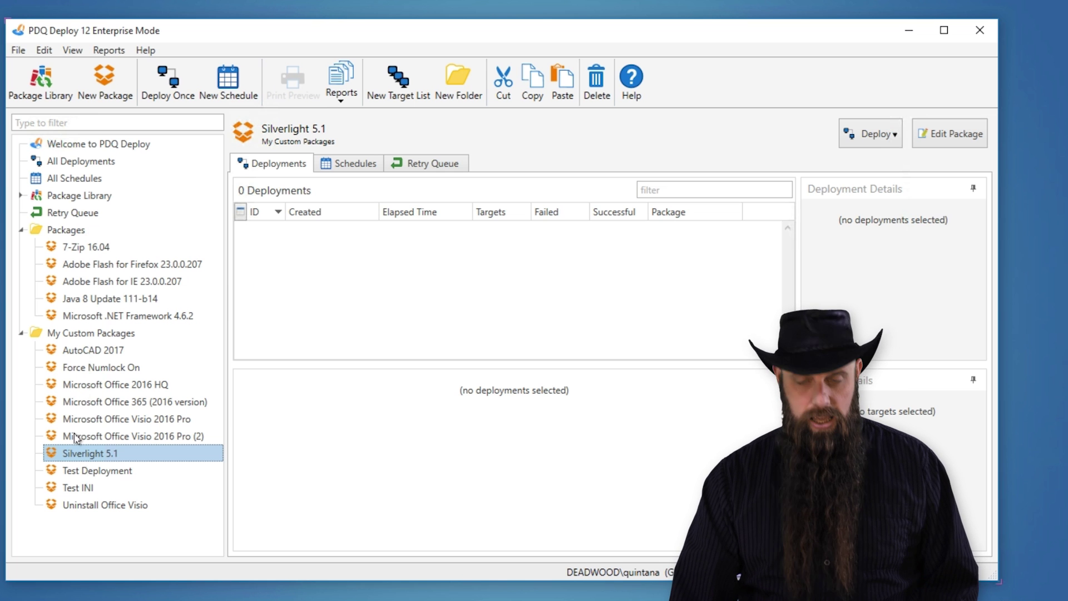
- Deploy the Silverlight 5.1 package once to the target computers costanza and cunningham
left_click(865, 131)
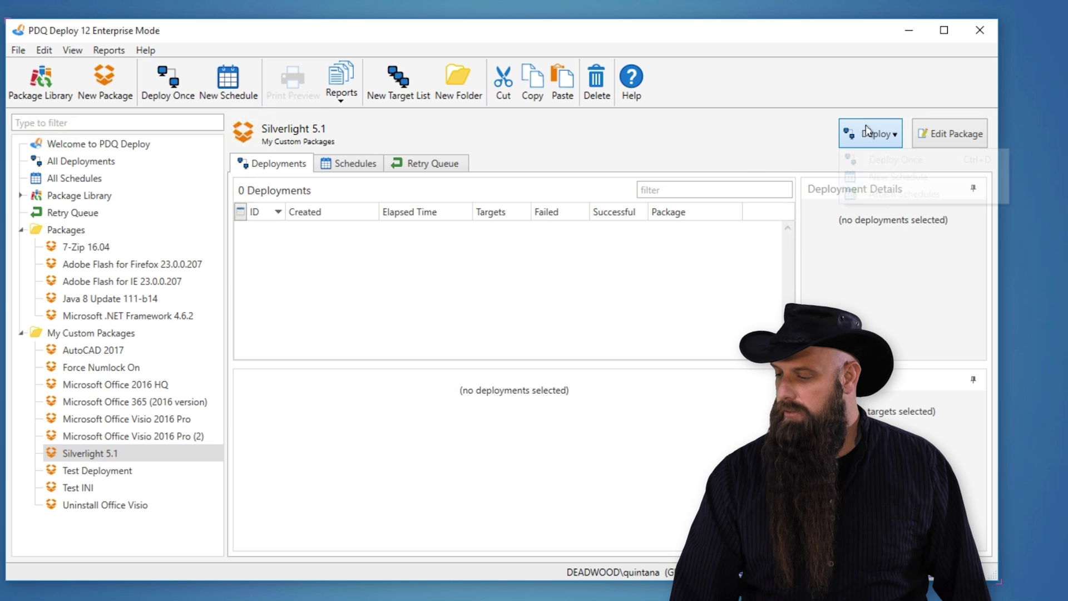
left_click(868, 160)
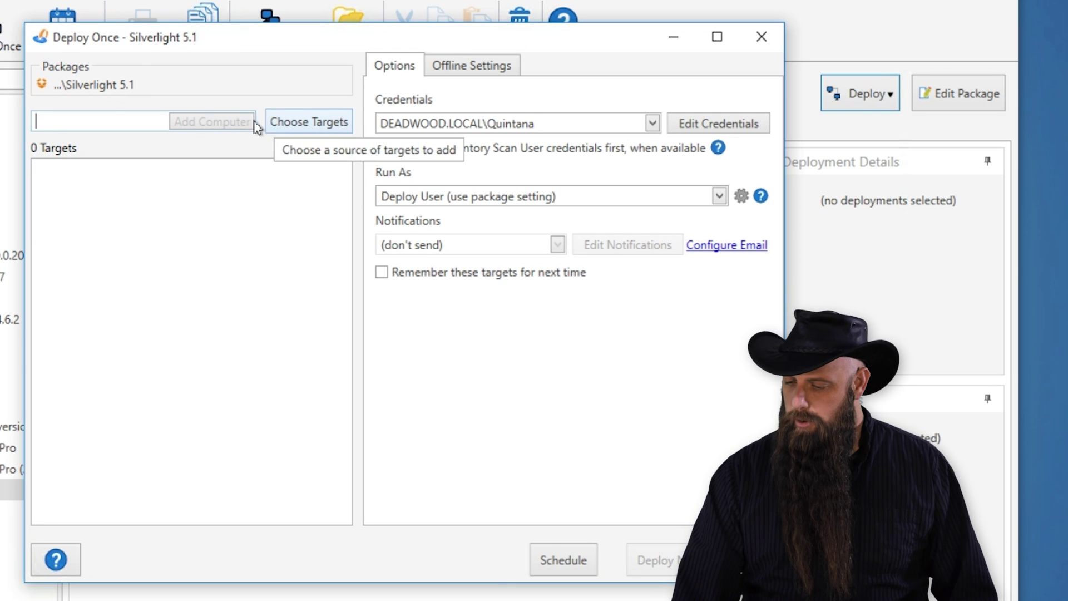
left_click(111, 118)
type("cosy")
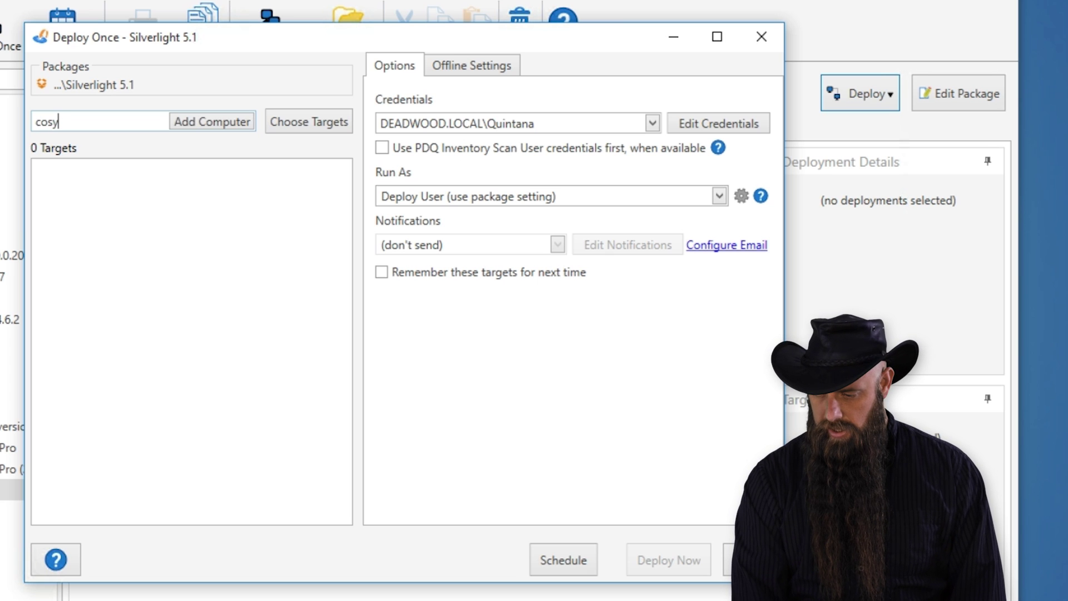
type("anza")
key("Return")
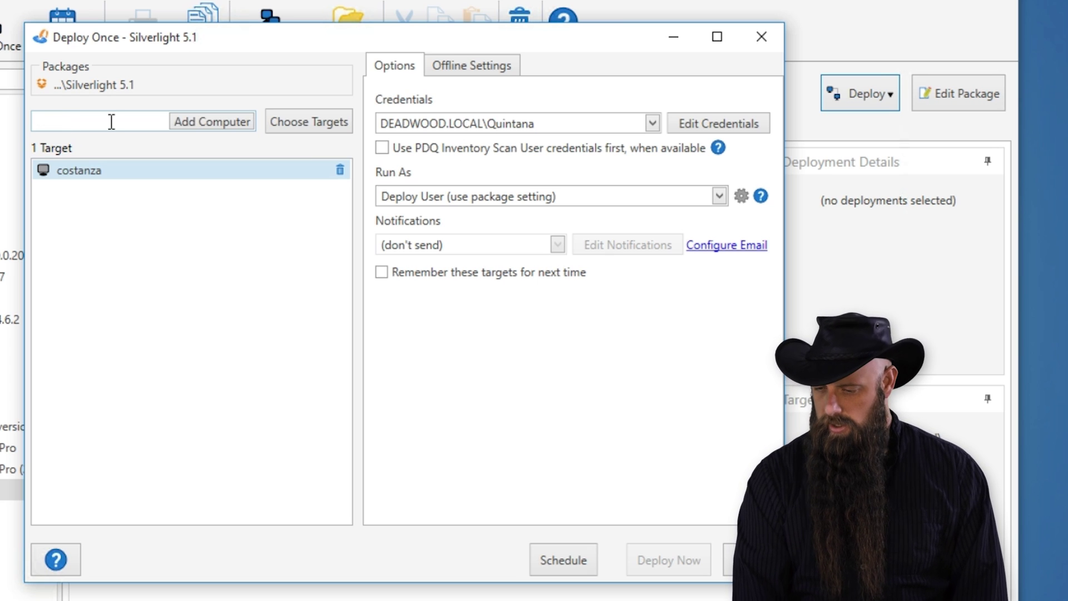
type("cunningham")
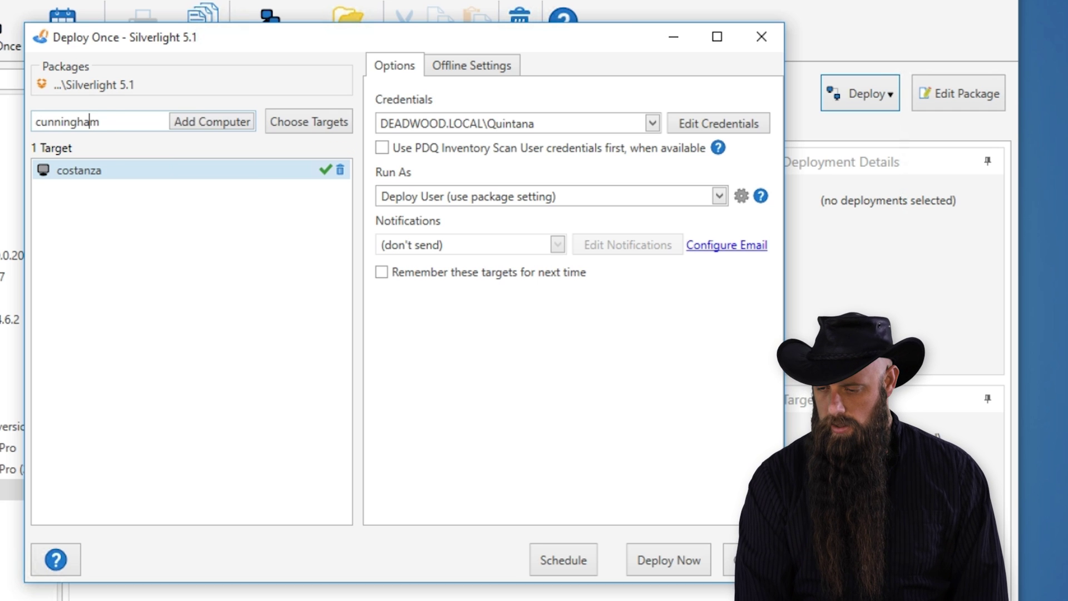
key("Return")
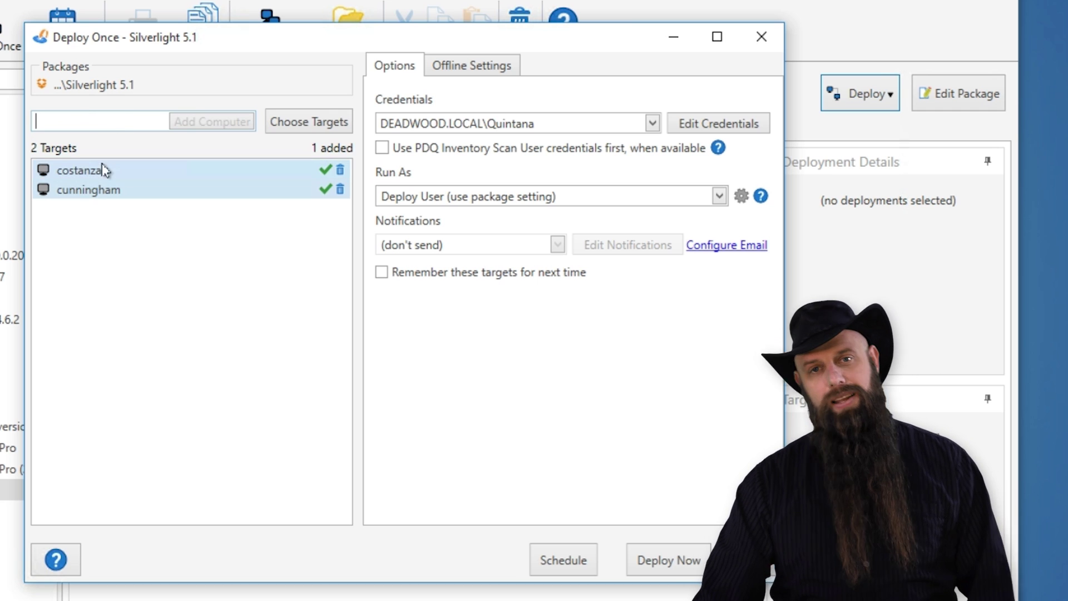
left_click(651, 561)
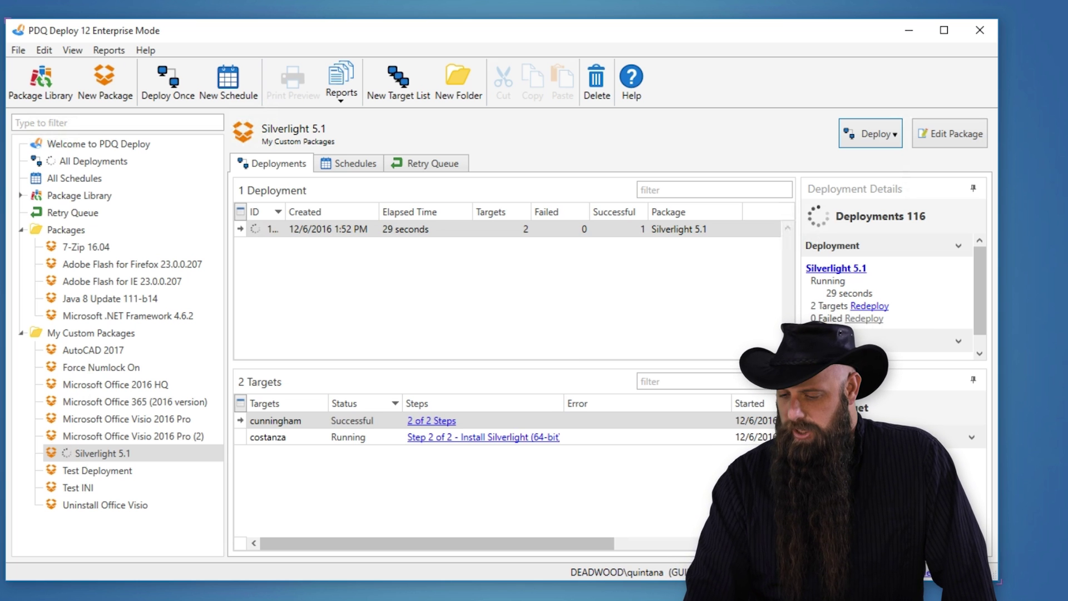
- Review the deployment step details for the target cunningham and close them
left_click(437, 423)
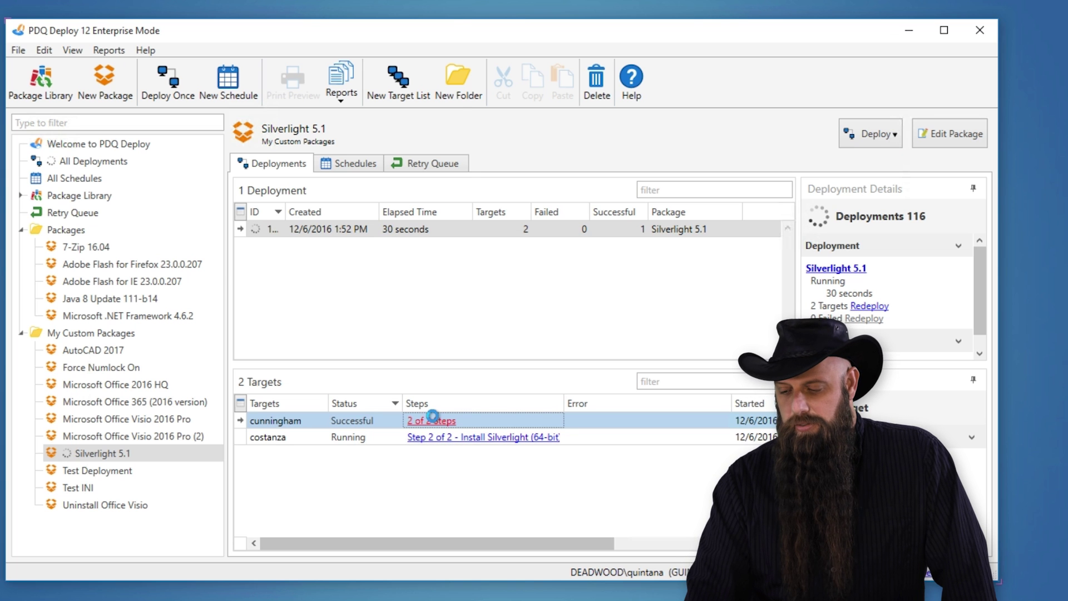
left_click_drag(188, 0, 377, 71)
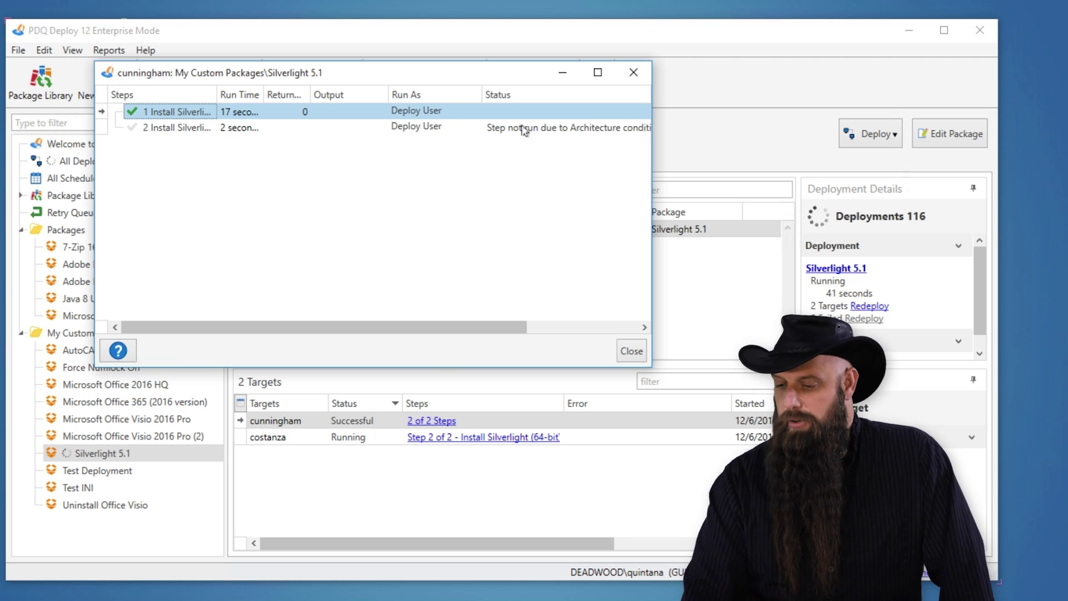
left_click(631, 351)
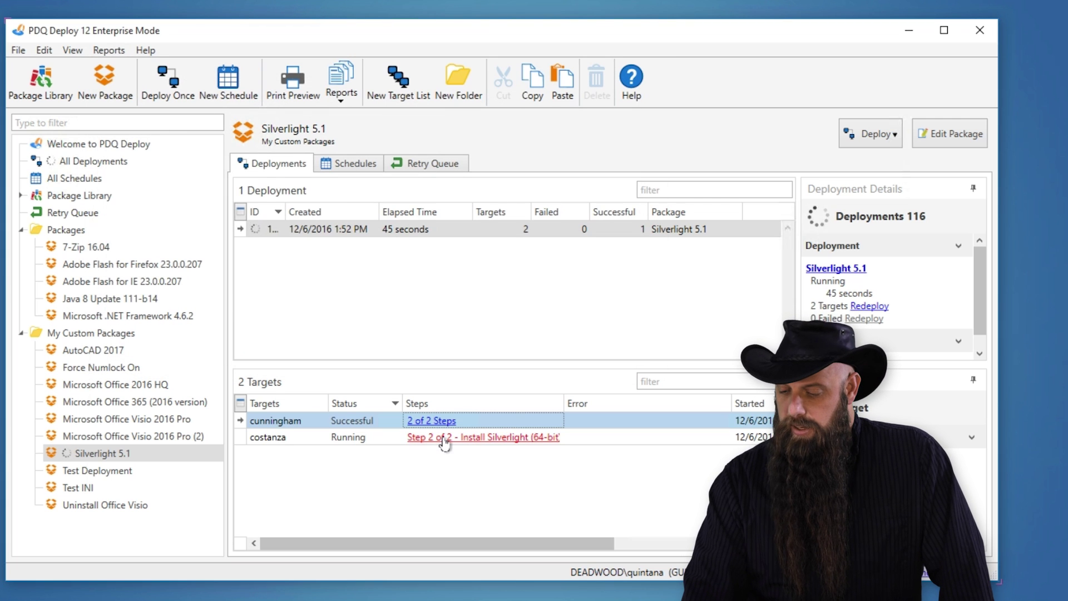
- Examine the deployment step details for the target costanza, widening the Steps column to read the step names
left_click(445, 438)
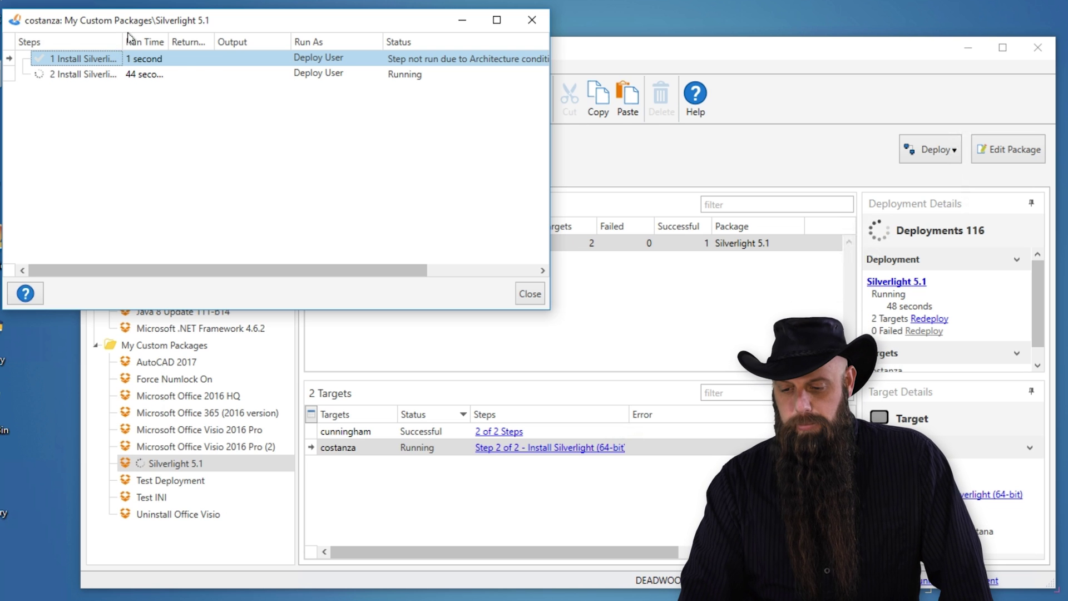
left_click_drag(119, 37, 149, 38)
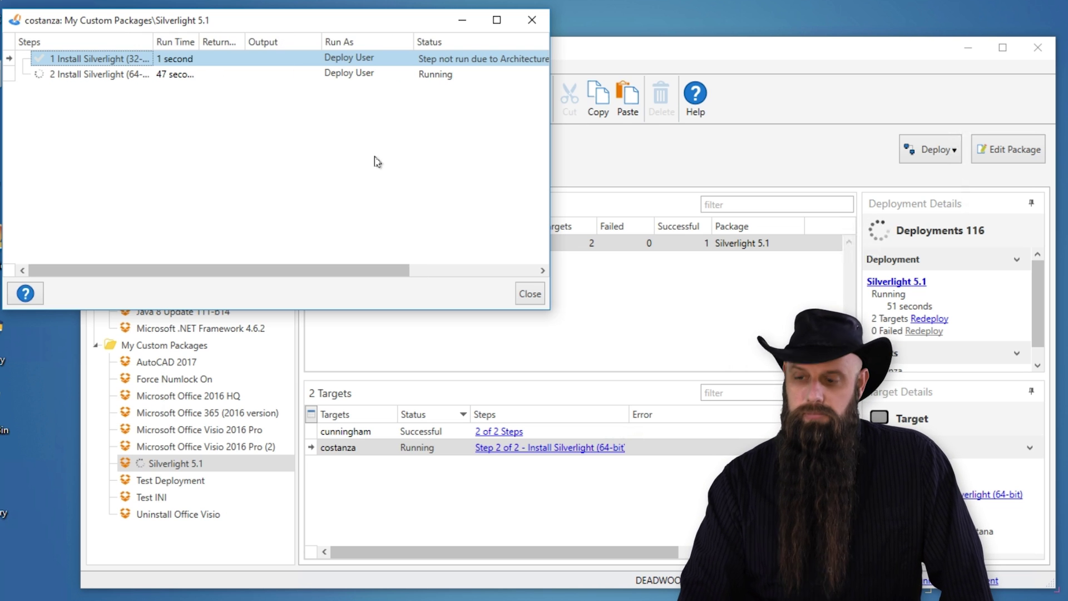